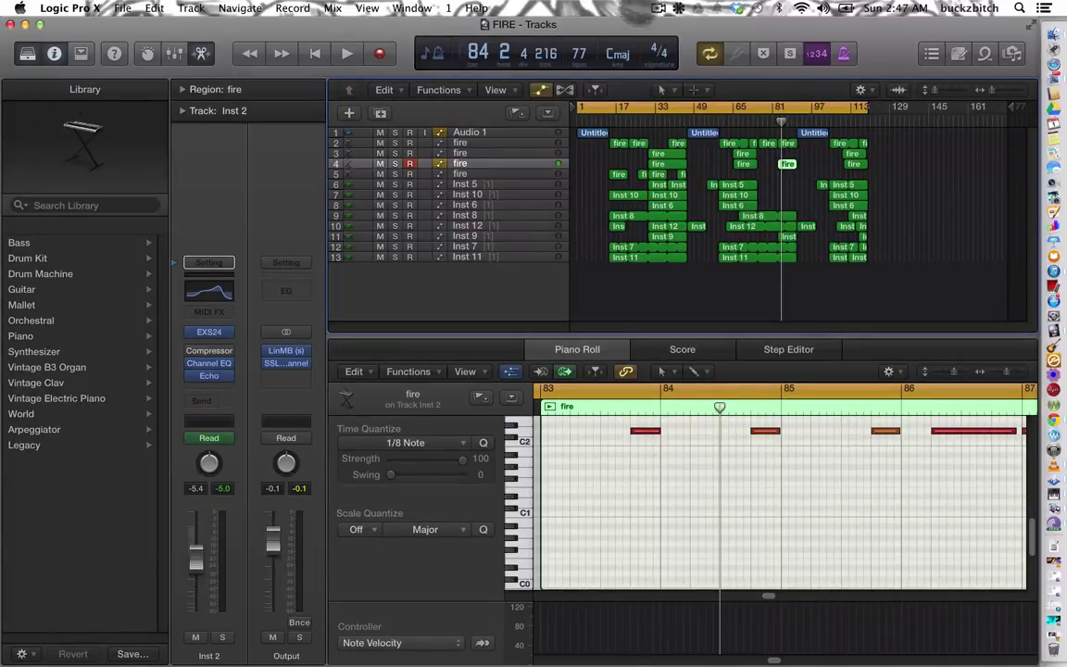
Step: Rewind the FIRE project to bar 1 and start playing the arrangement
click(313, 54)
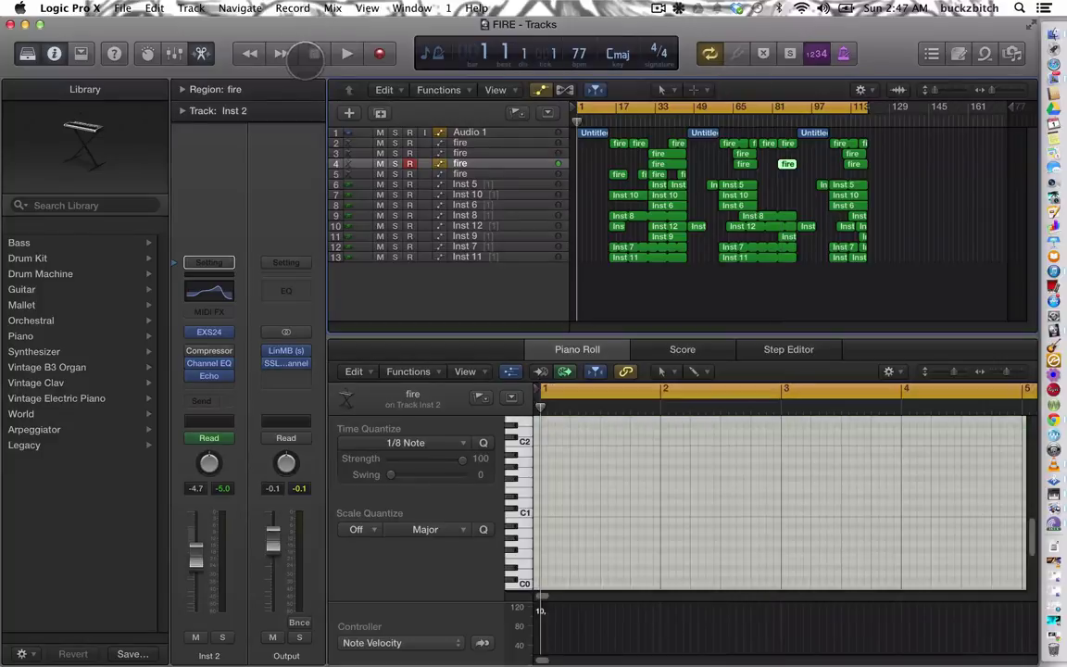
click(345, 53)
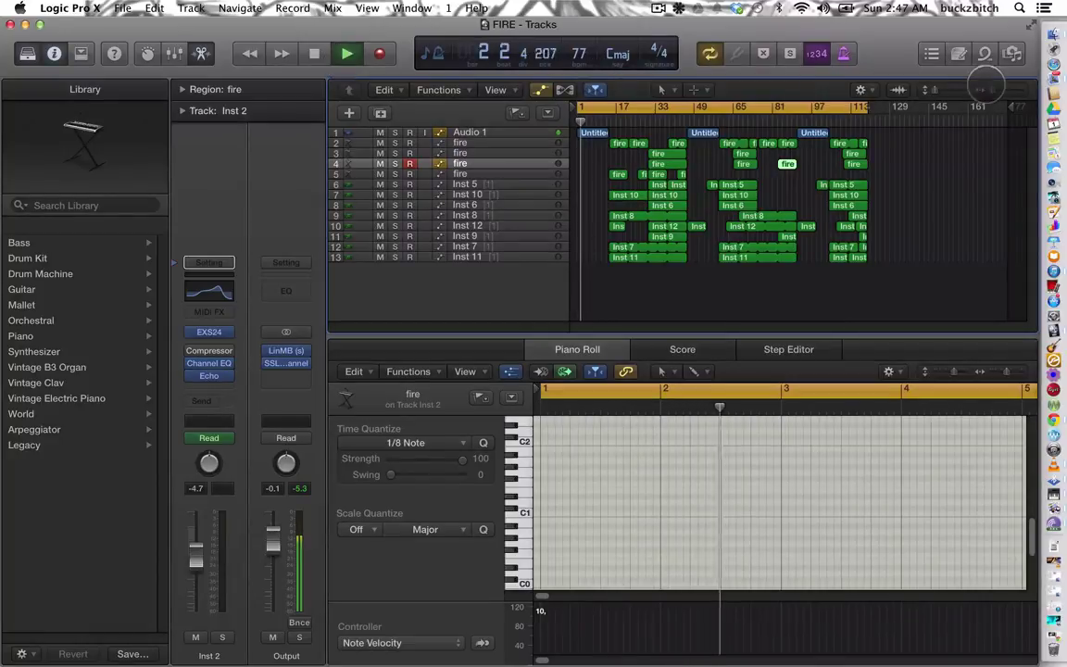
key(space)
click(985, 53)
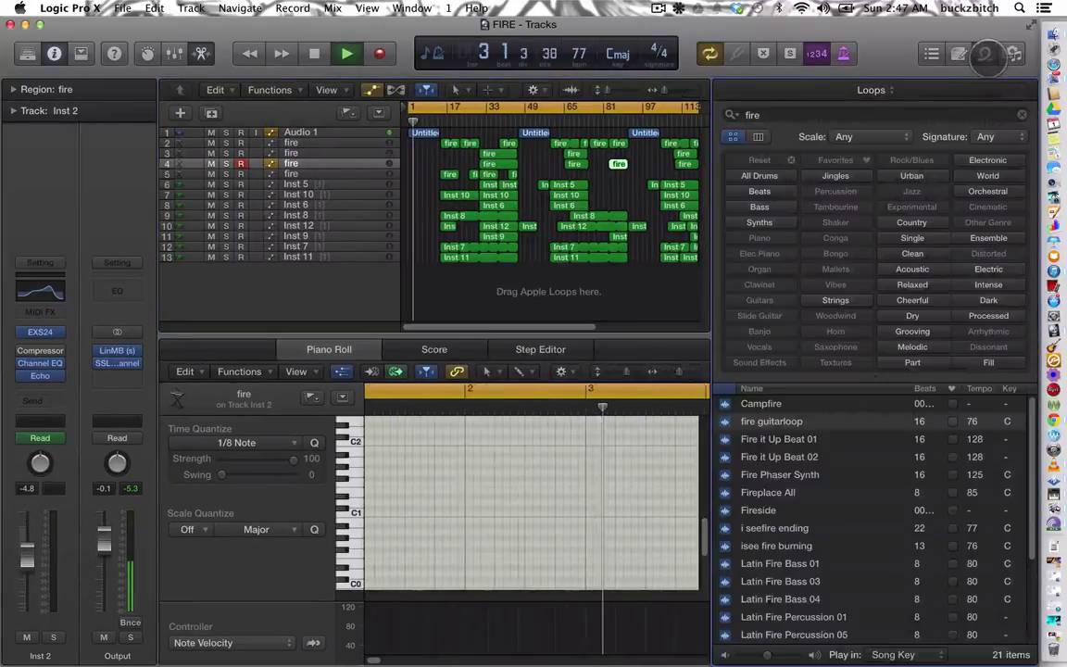
click(313, 52)
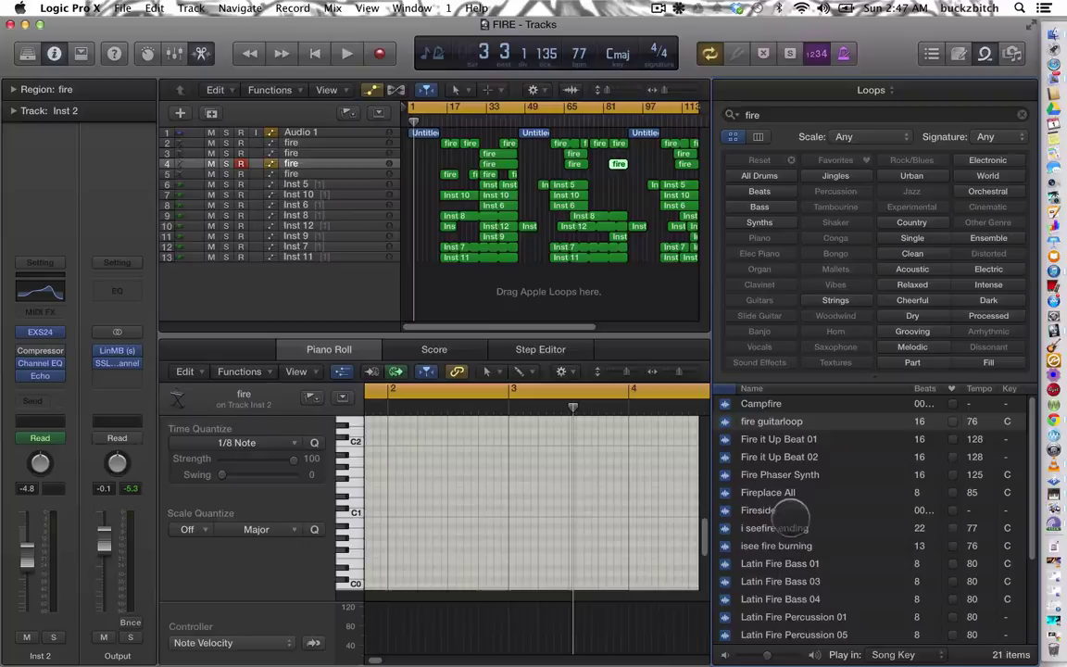
click(790, 526)
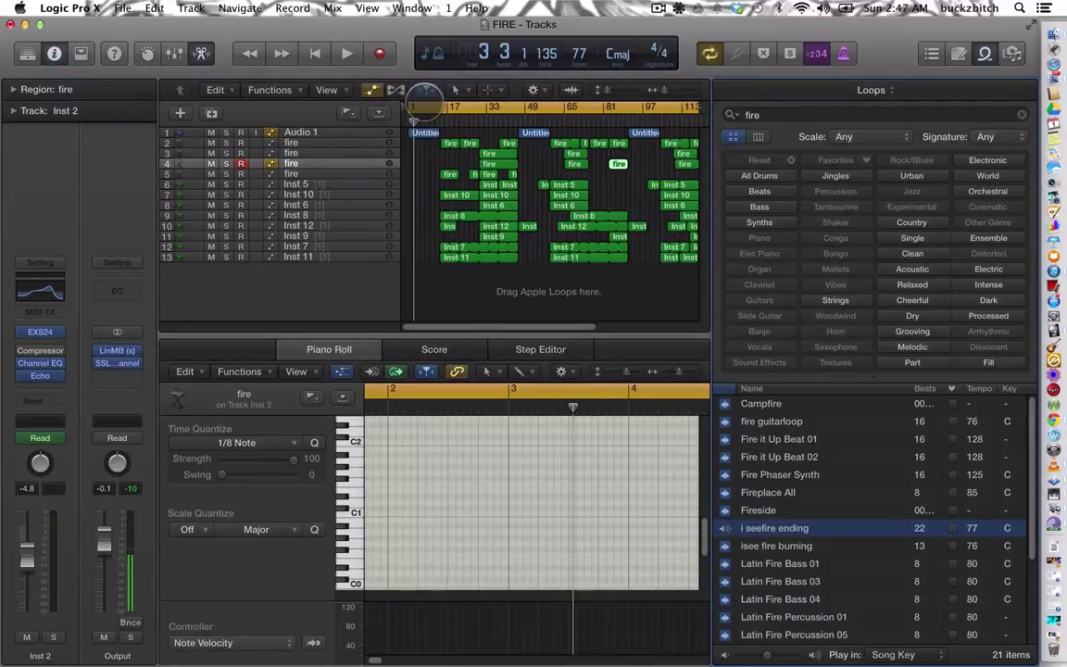
click(425, 91)
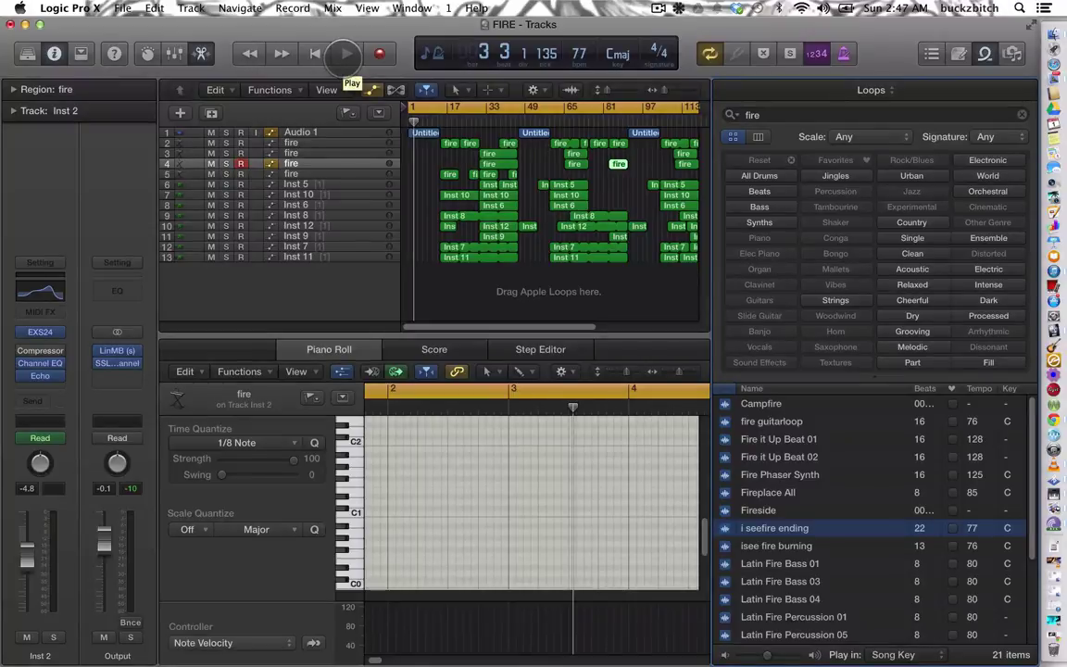
click(344, 54)
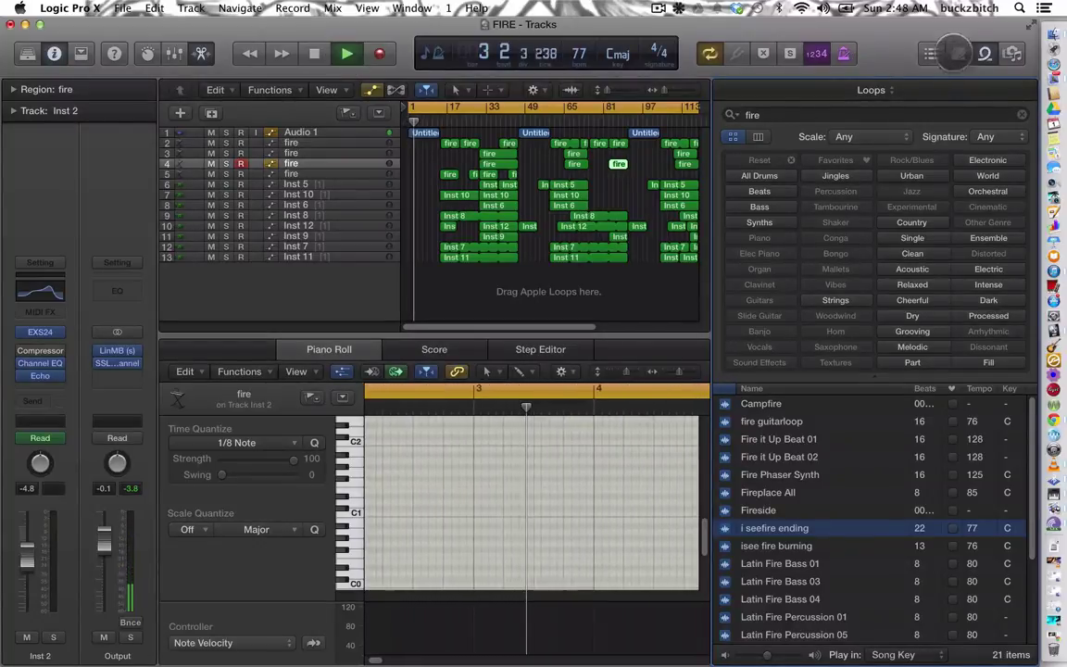
click(984, 53)
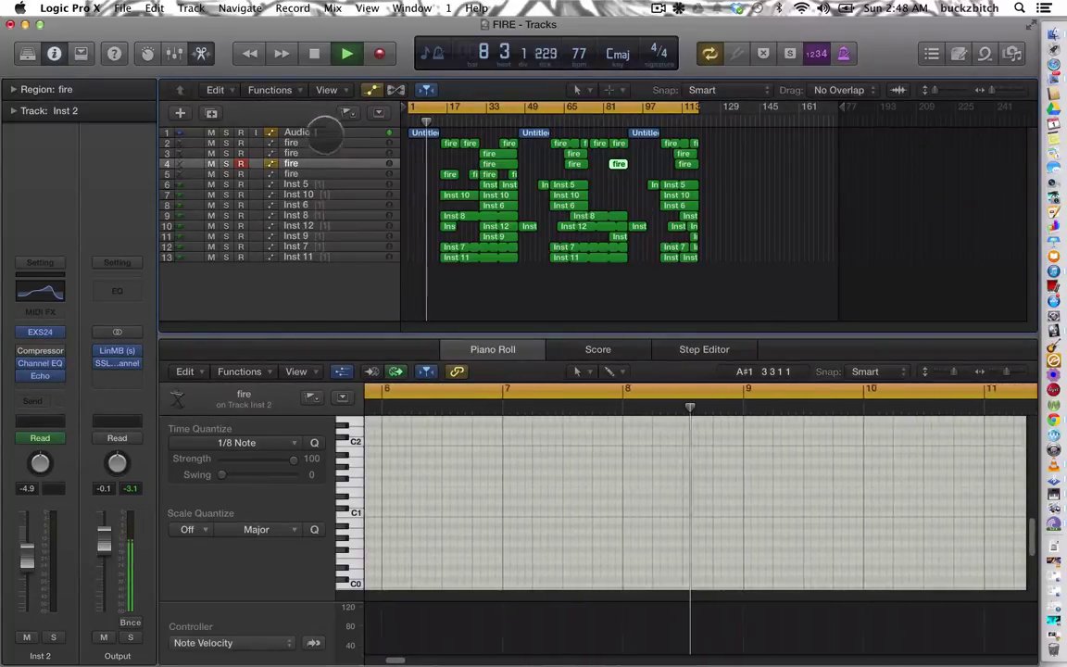
Step: Mute the Audio 1 vocal, Inst 11 and Inst 7 tracks
click(324, 128)
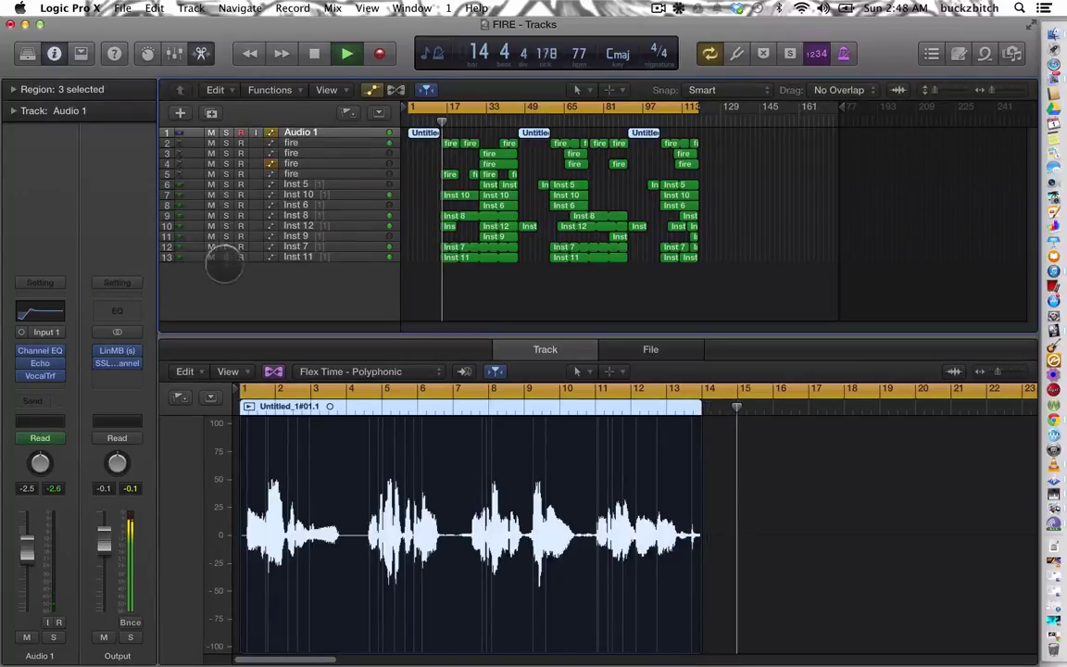
click(211, 257)
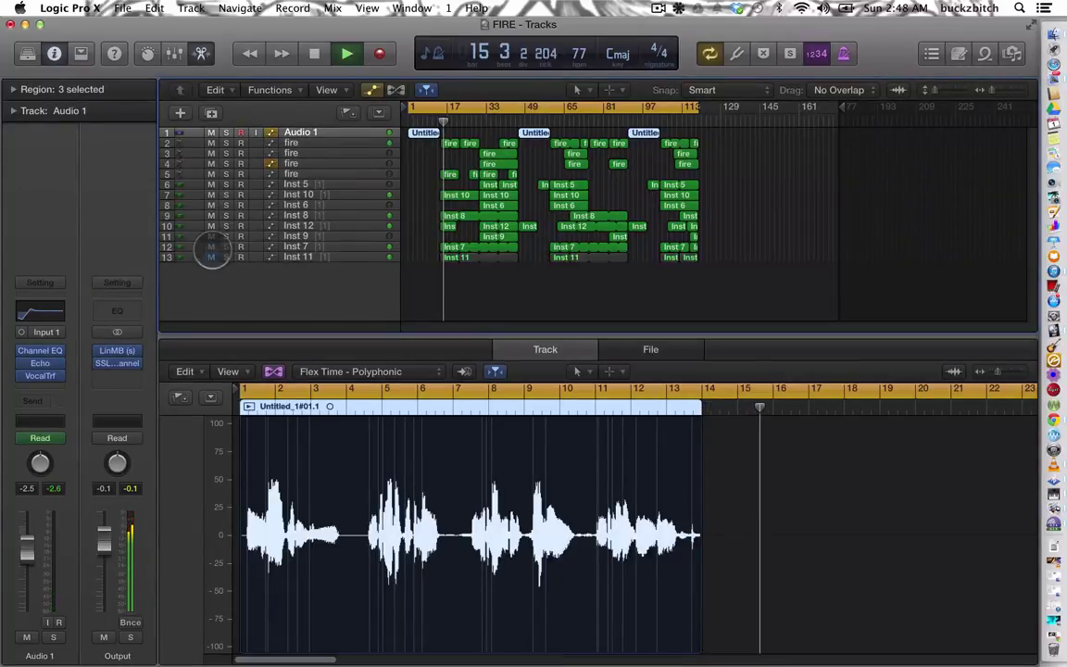
click(211, 246)
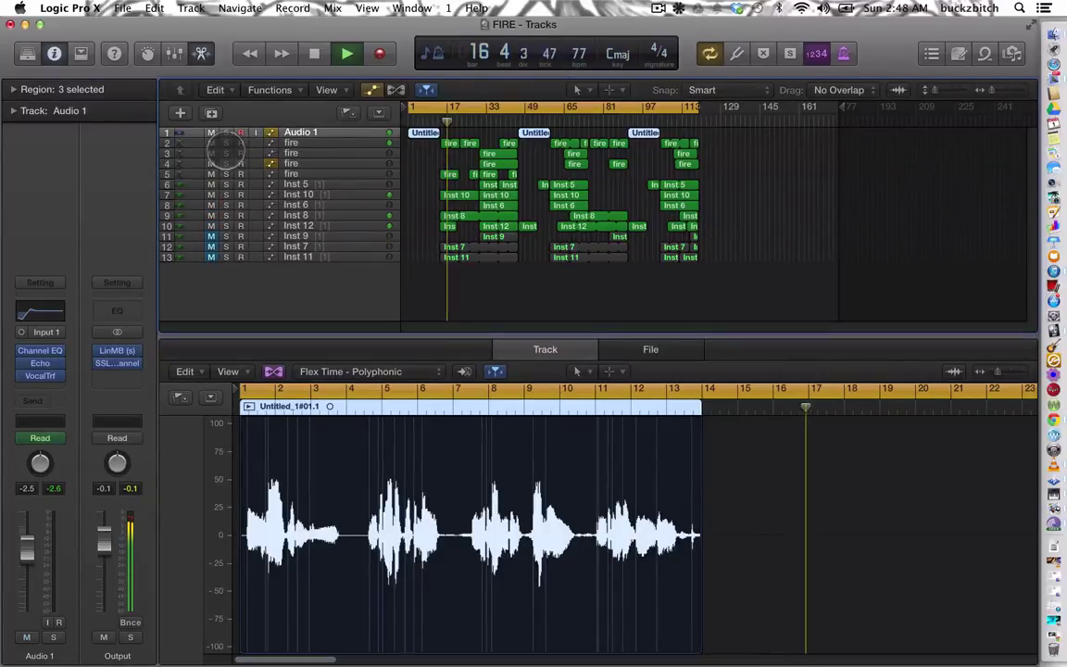
click(211, 132)
Step: Solo the first fire track and move the cycle start to bar 15
click(225, 143)
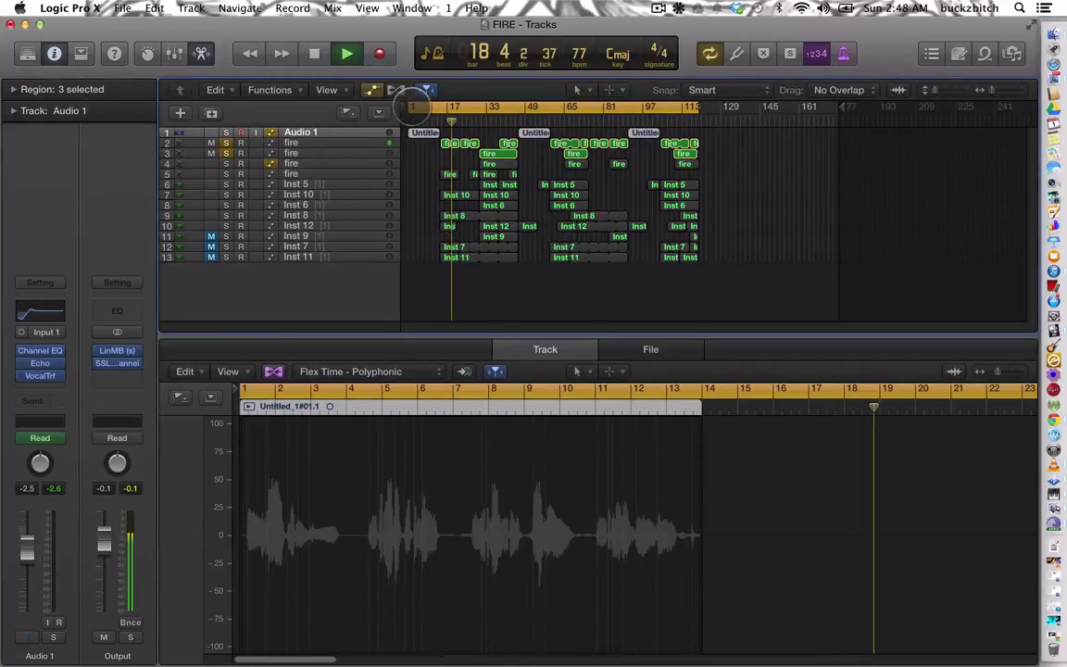
drag(414, 105, 442, 107)
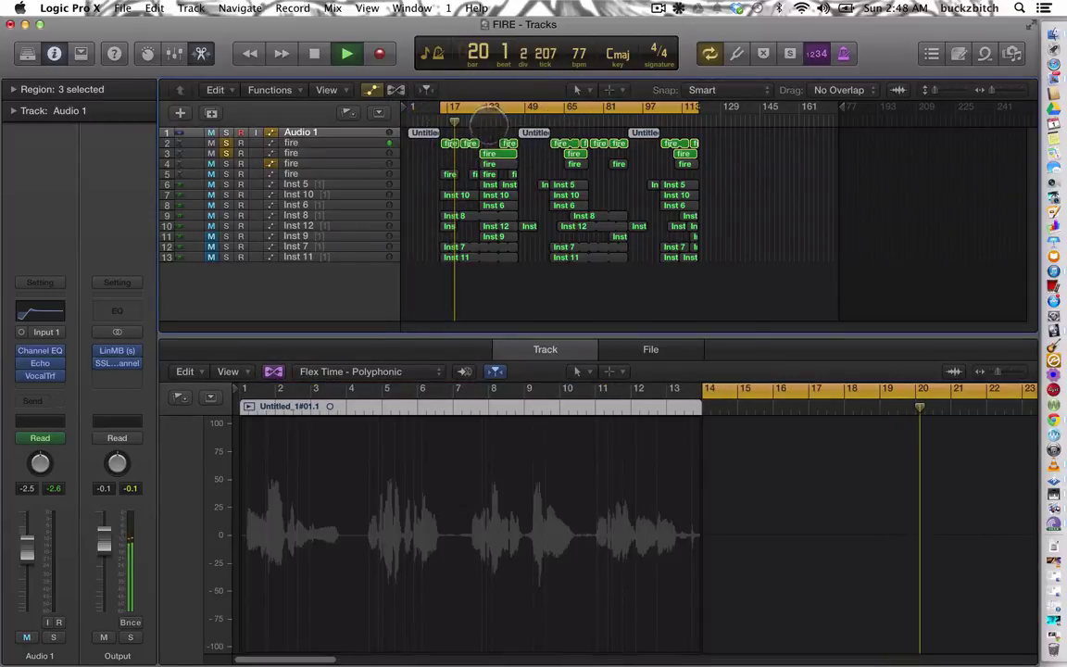
drag(471, 105, 473, 105)
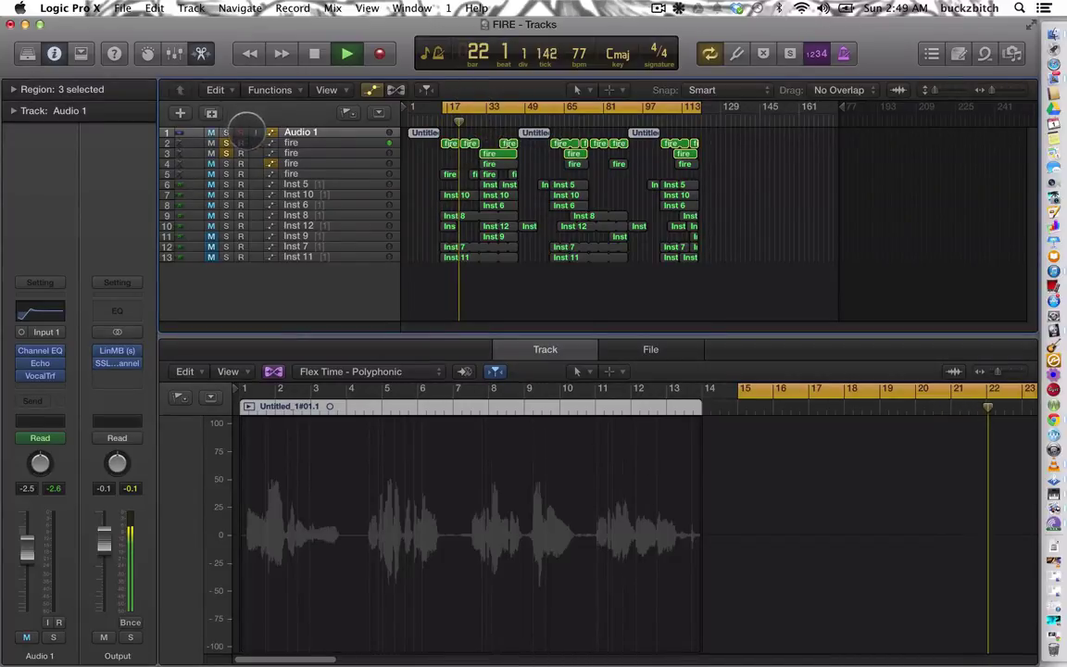
Step: Open Inst 1's EXS24 sampler and its fire.exs zone editor
click(306, 143)
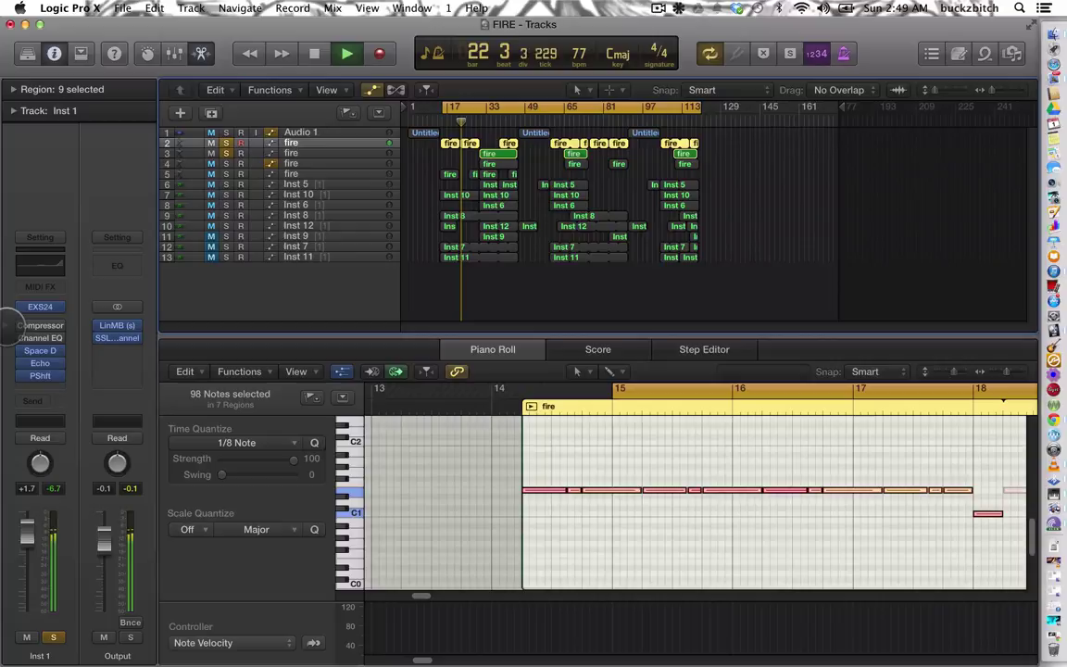
click(41, 306)
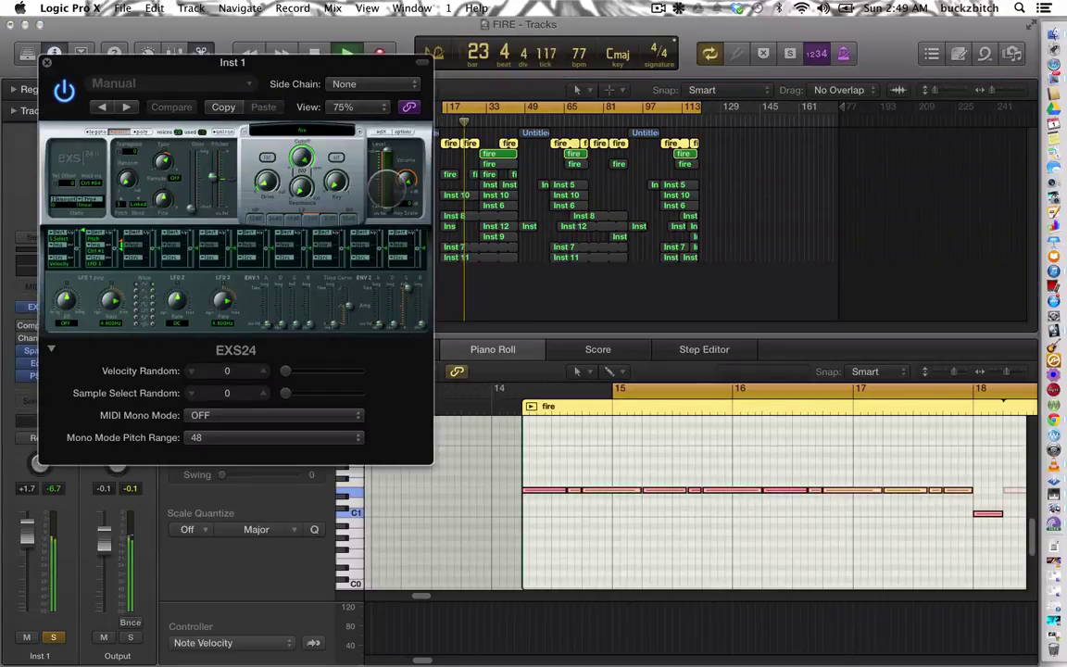
click(385, 131)
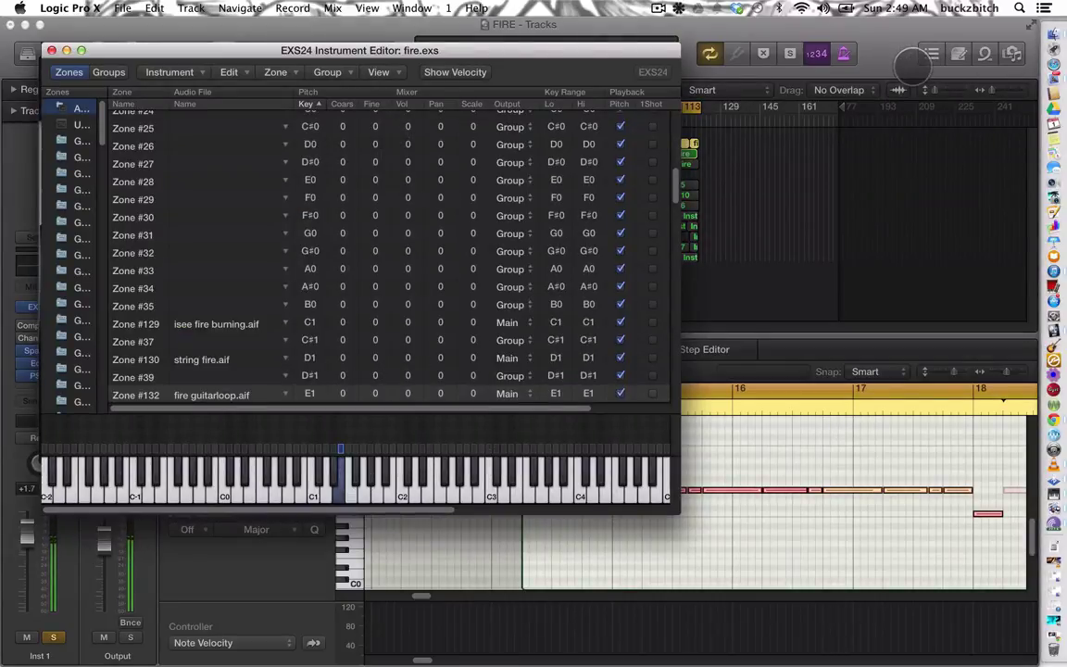
drag(564, 51, 613, 214)
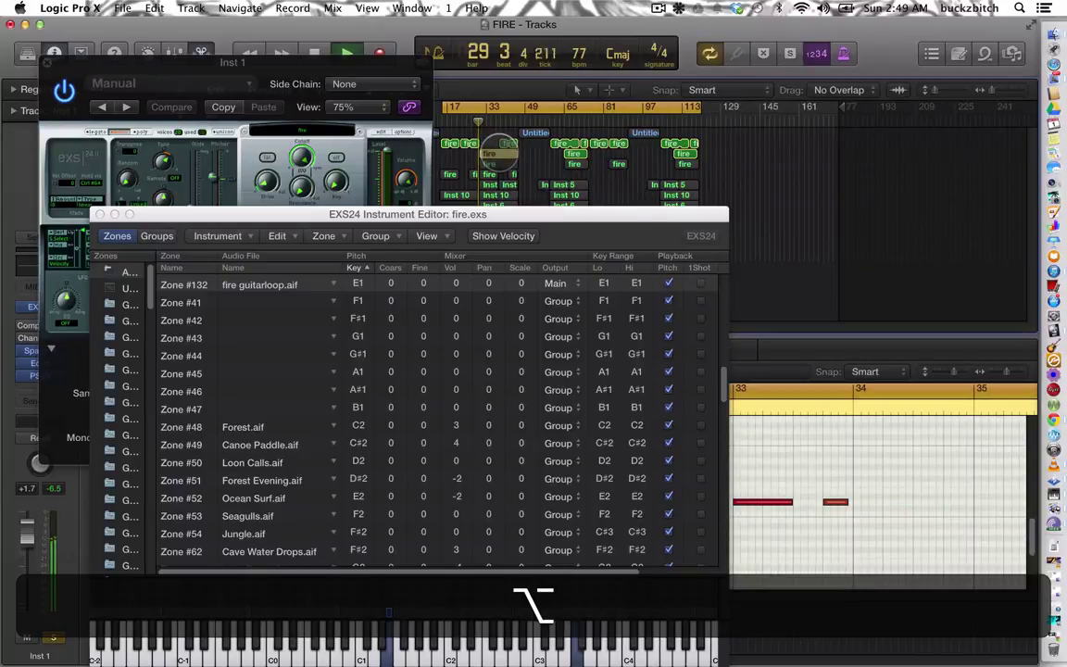
Step: Check a fire region's options and review the fire.exs zone editor before closing it
ctrl+click(505, 145)
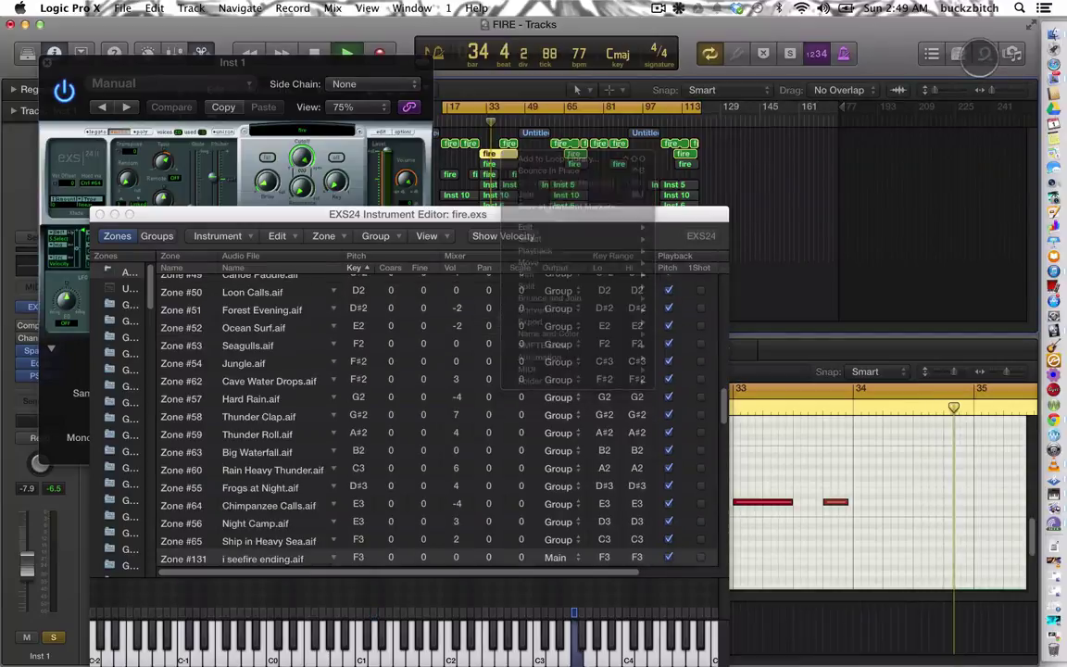
key(Escape)
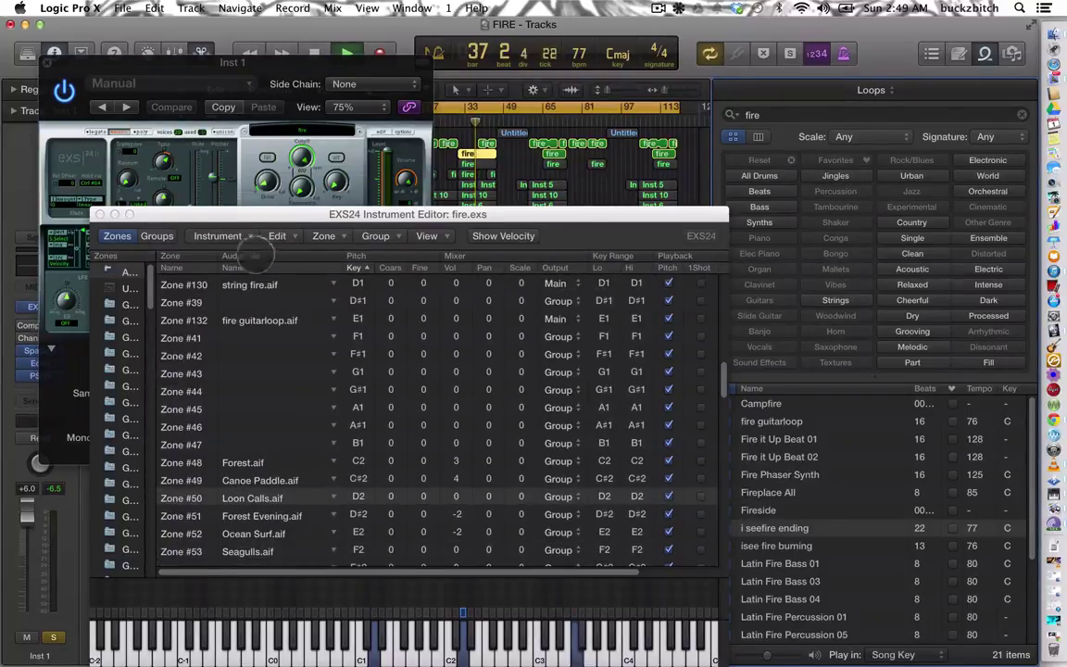
click(100, 214)
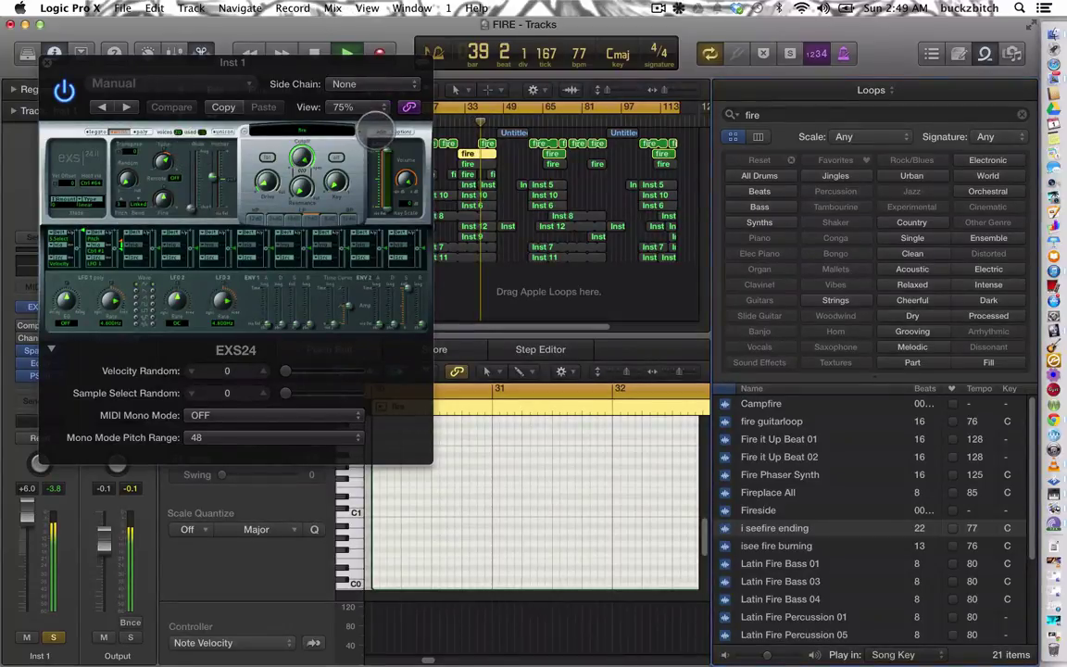
click(380, 131)
scroll(602, 440, down, 3)
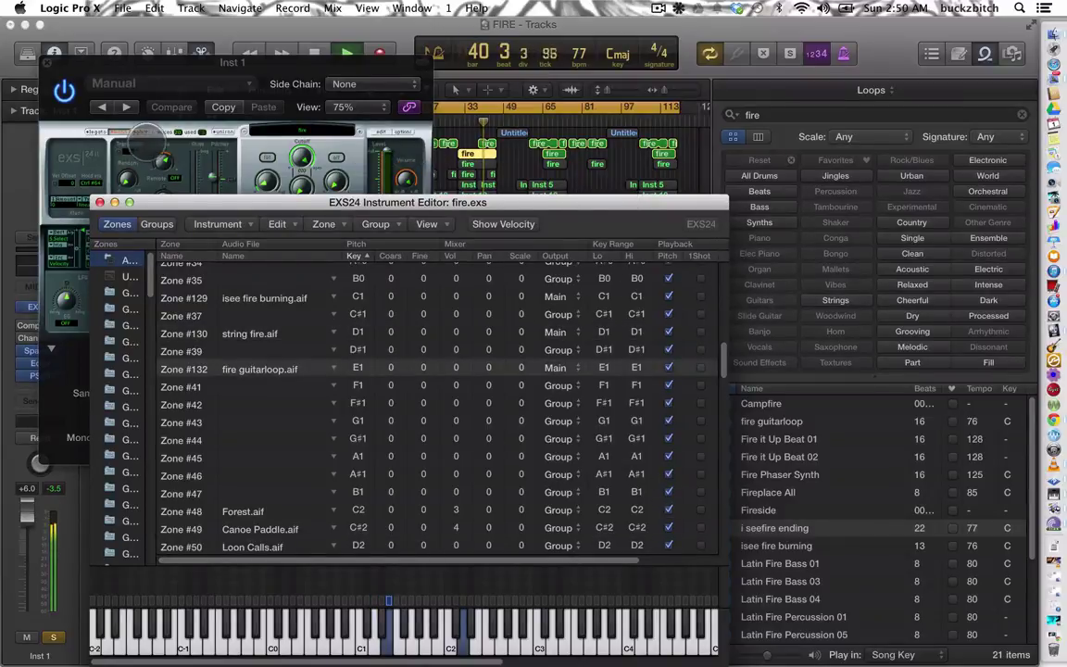
click(99, 202)
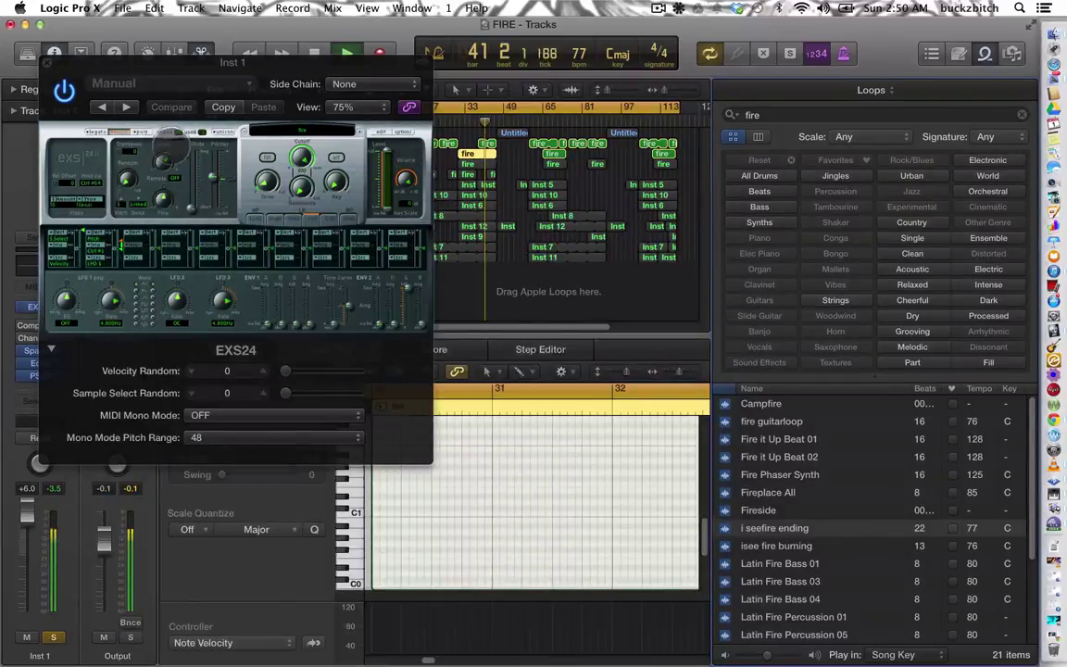
click(178, 130)
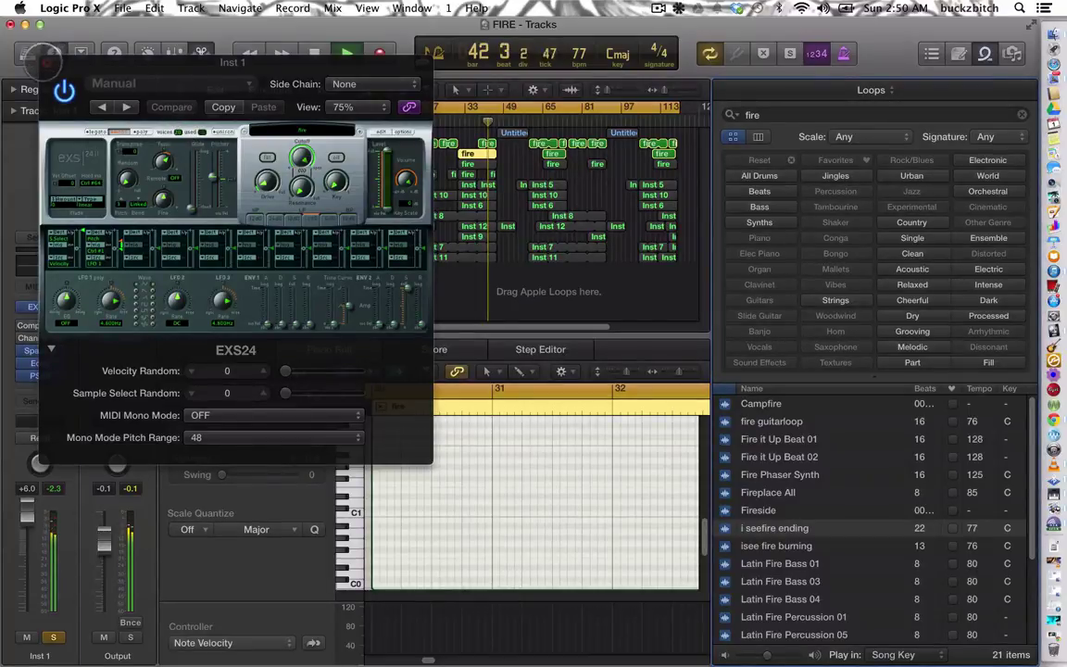
Step: Close the sampler, solo fire track 4, relocate to bar 31, and unmute tracks 5–10
click(44, 62)
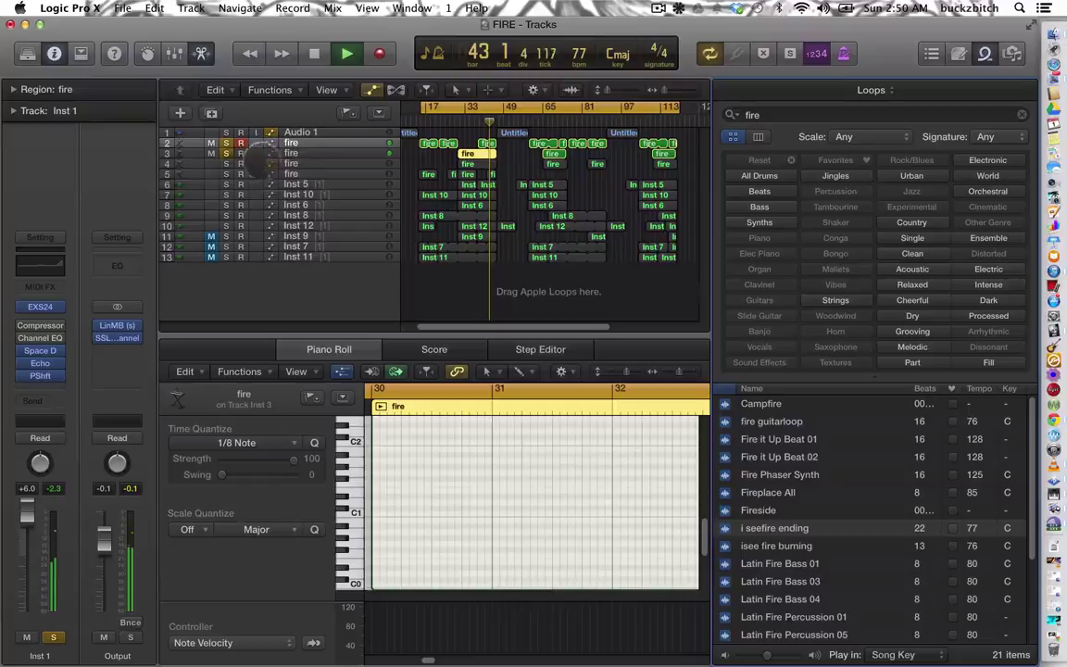
click(331, 163)
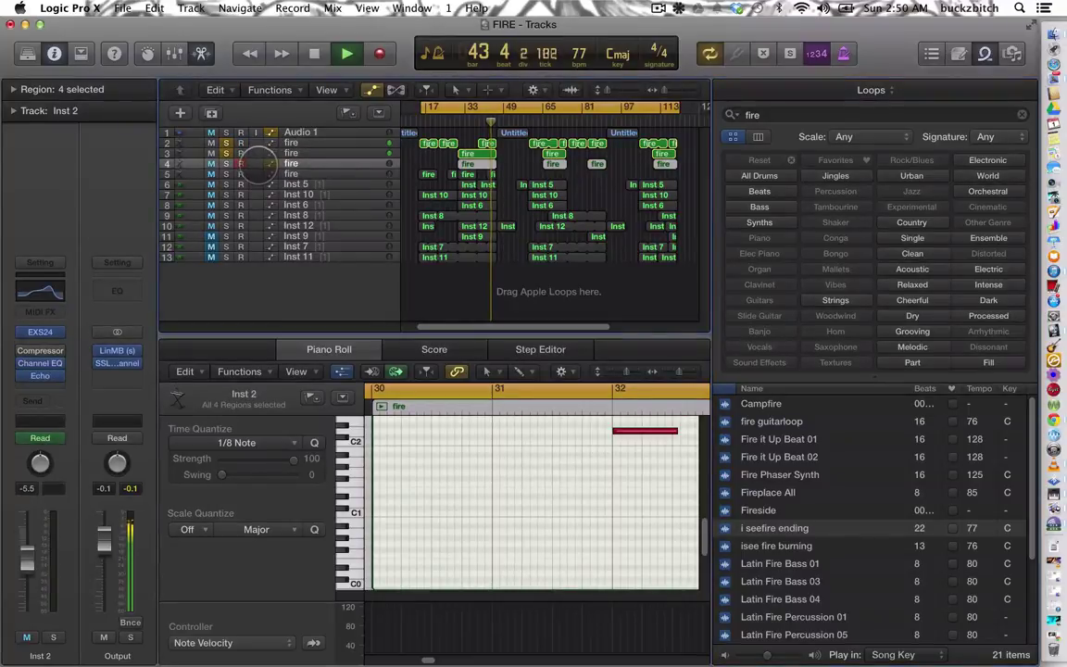
click(225, 163)
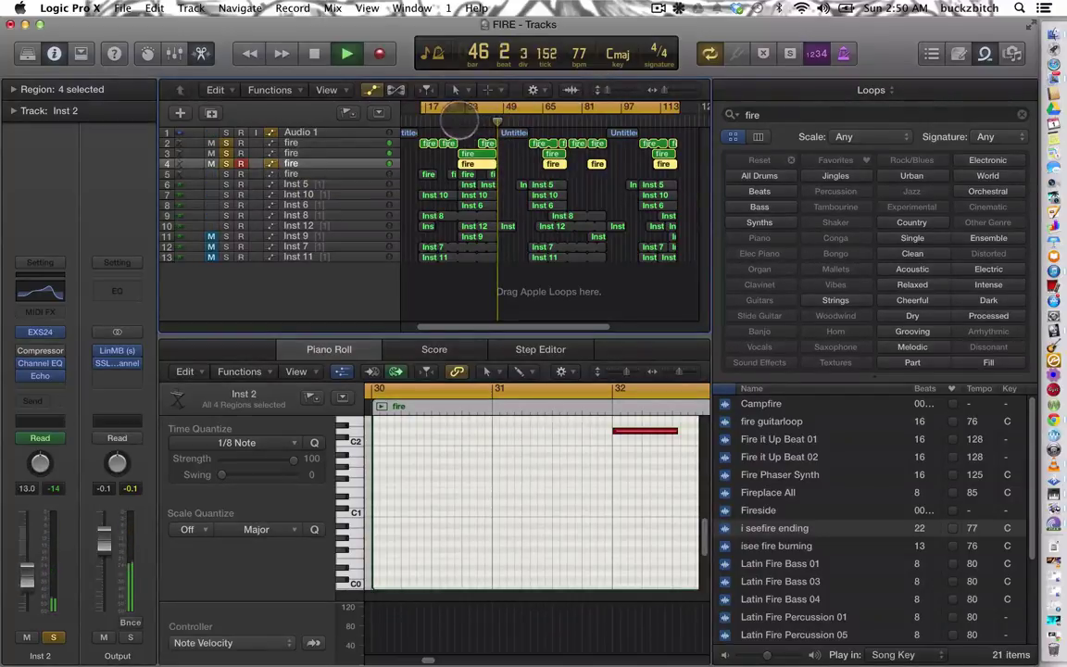
click(460, 109)
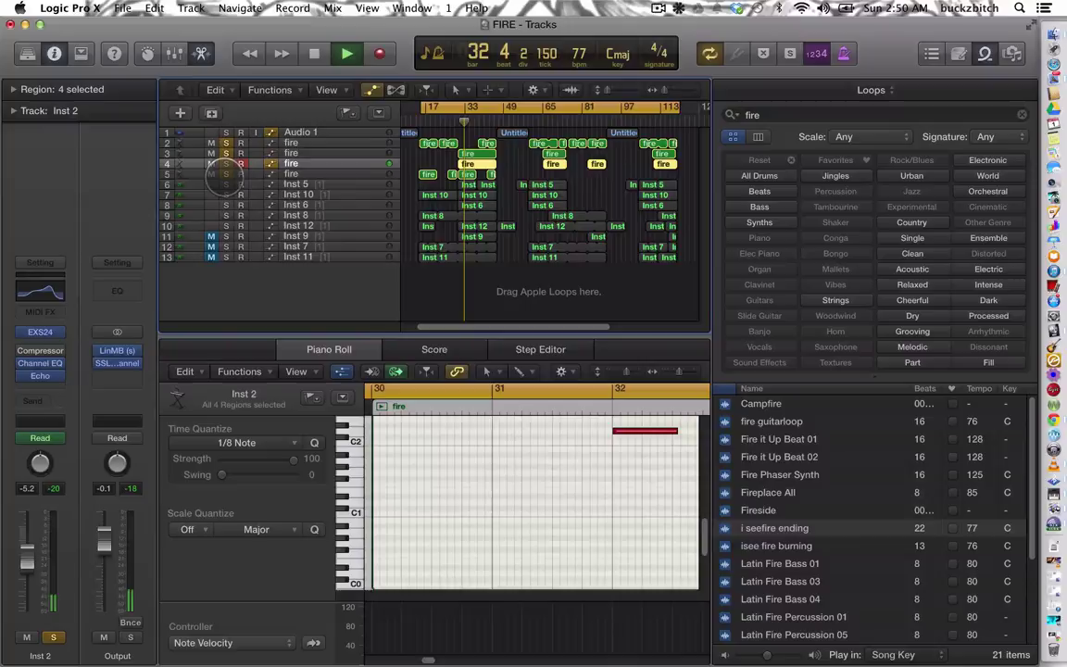
drag(225, 174, 215, 227)
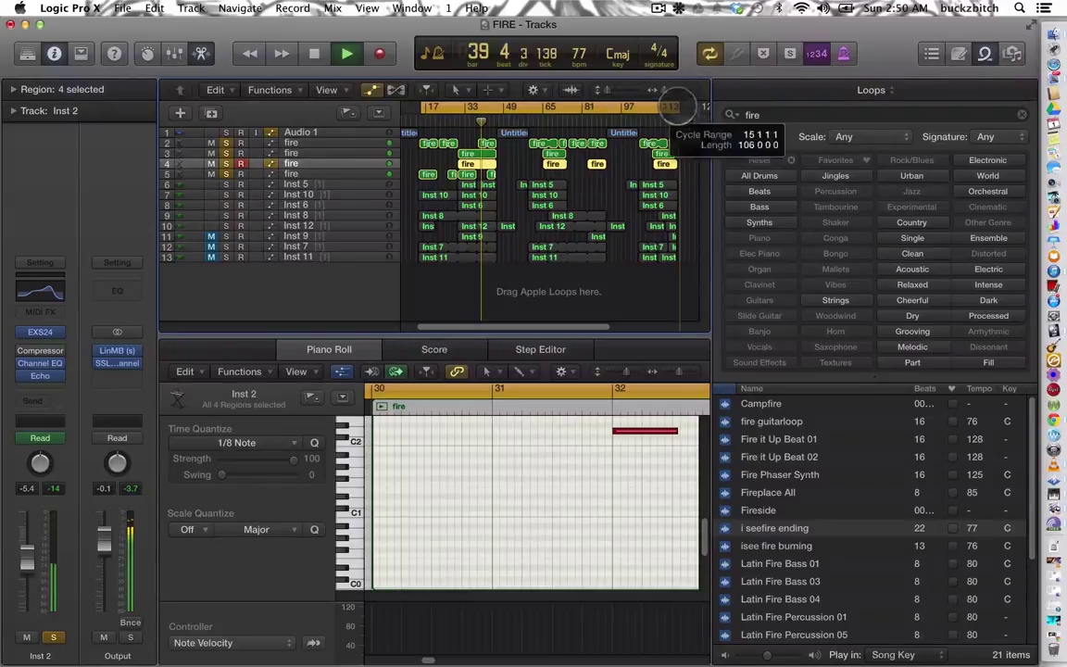
Step: Trim the cycle to 30 bars from bar 15 and jump back to its start
drag(673, 107, 498, 126)
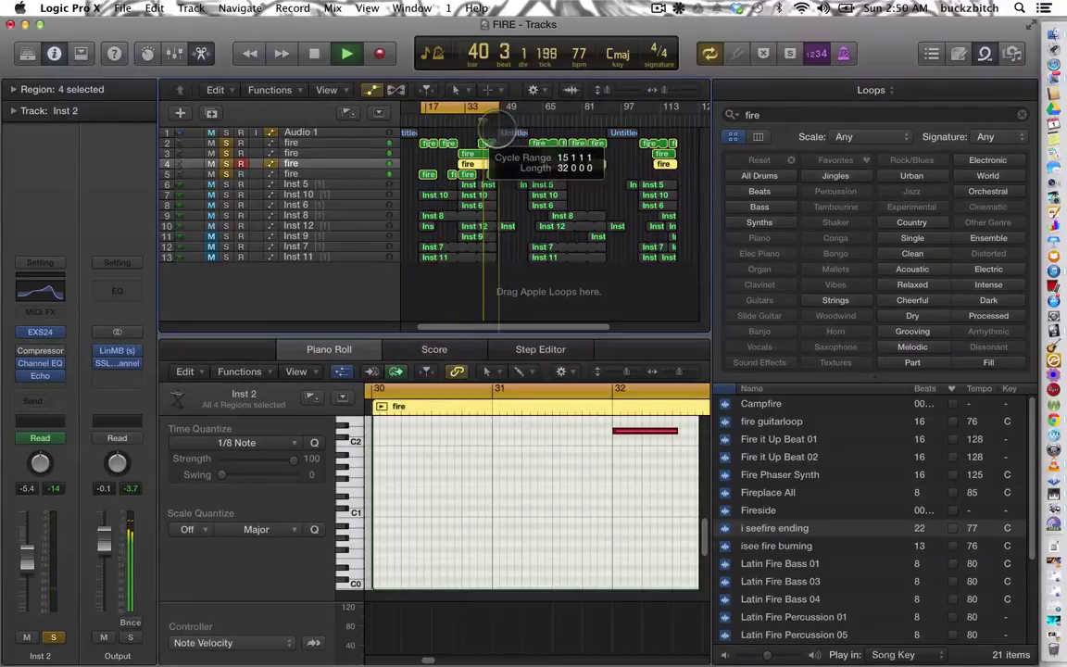
mouse_move(497, 124)
mouse_down()
mouse_move(487, 120)
mouse_move(500, 112)
mouse_move(489, 111)
mouse_up()
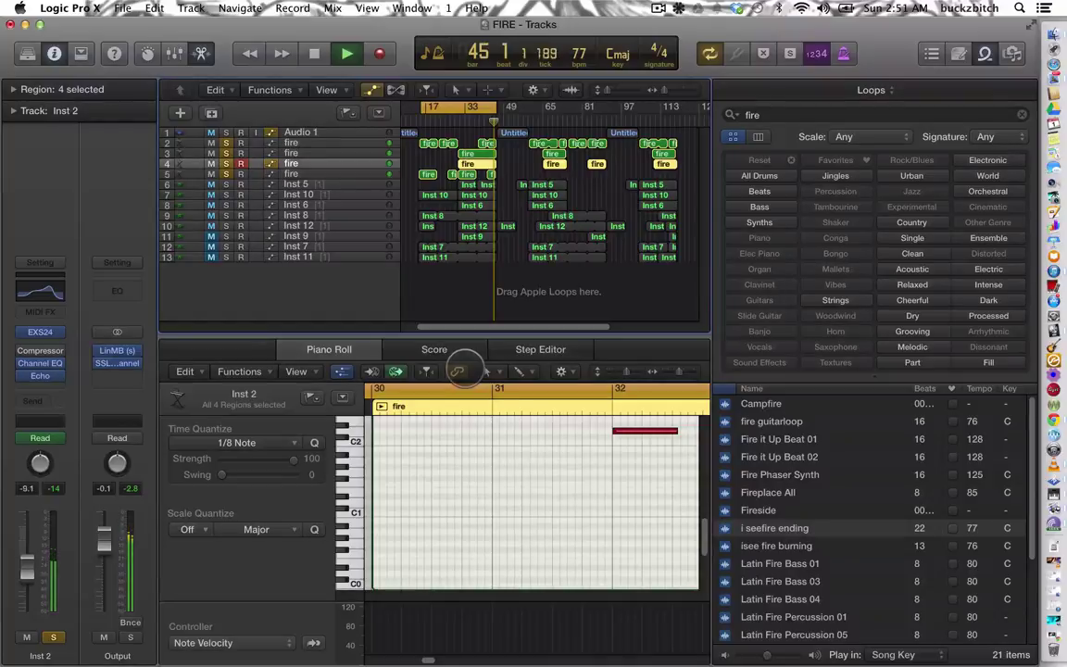
click(458, 370)
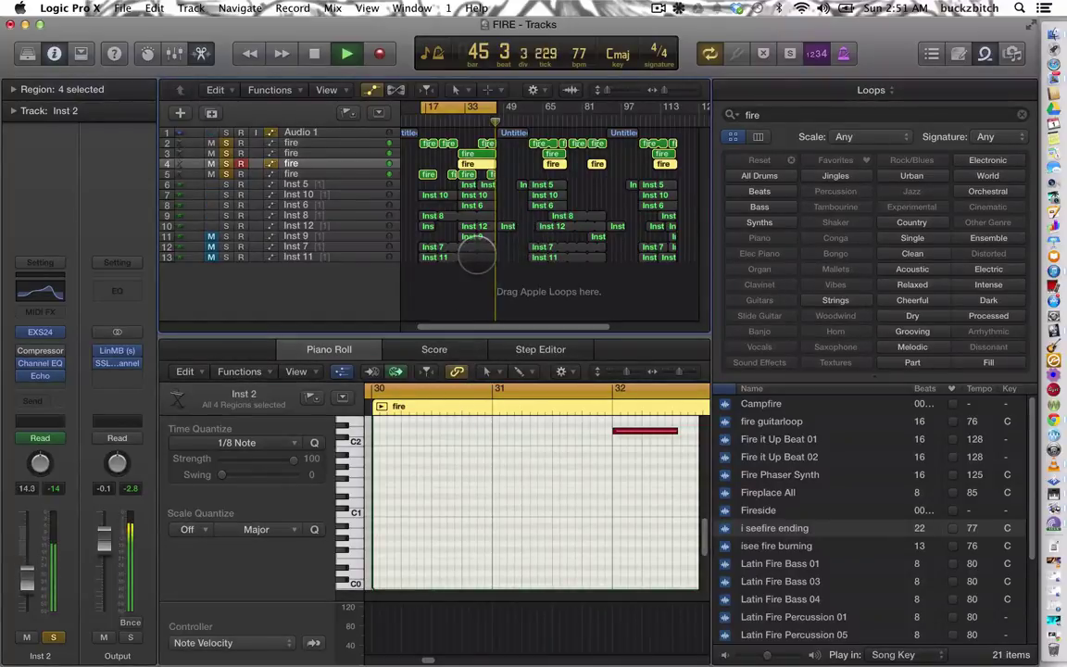
key(Return)
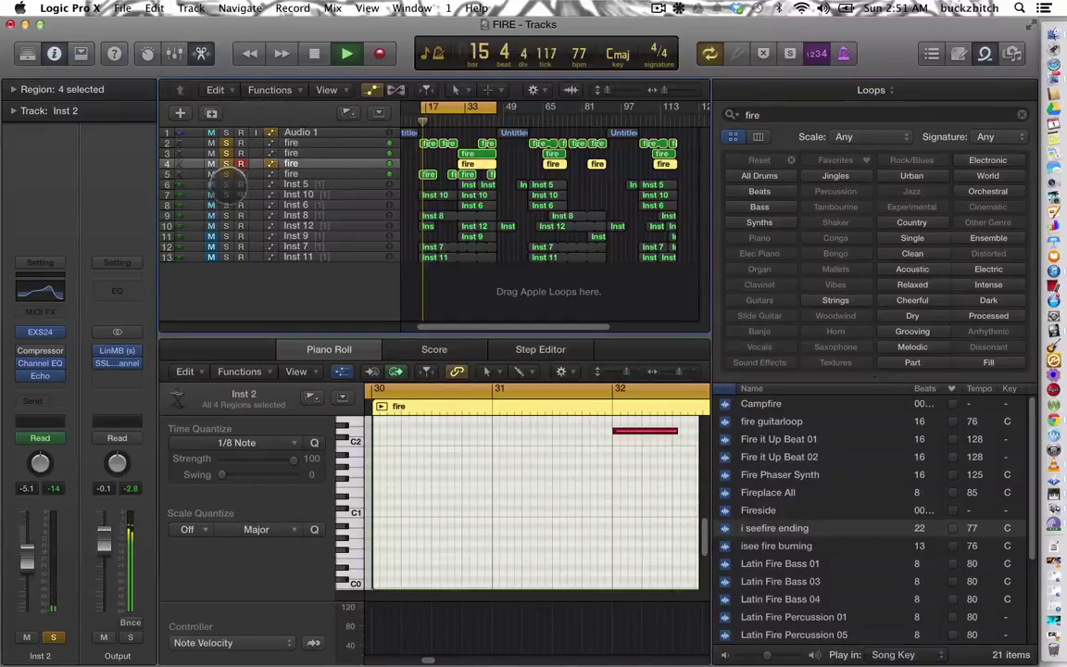
Step: Enlarge and mute the Inst 5 track, then solo Inst 10
mouse_move(242, 189)
mouse_down()
mouse_move(256, 196)
mouse_move(250, 215)
mouse_up()
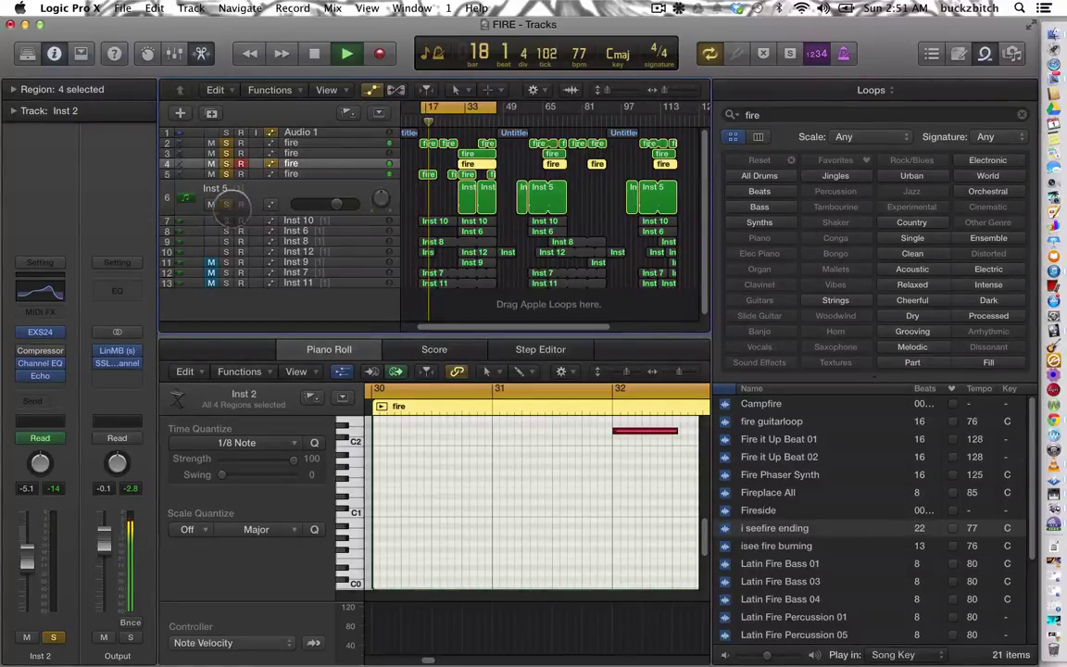
click(212, 204)
click(225, 220)
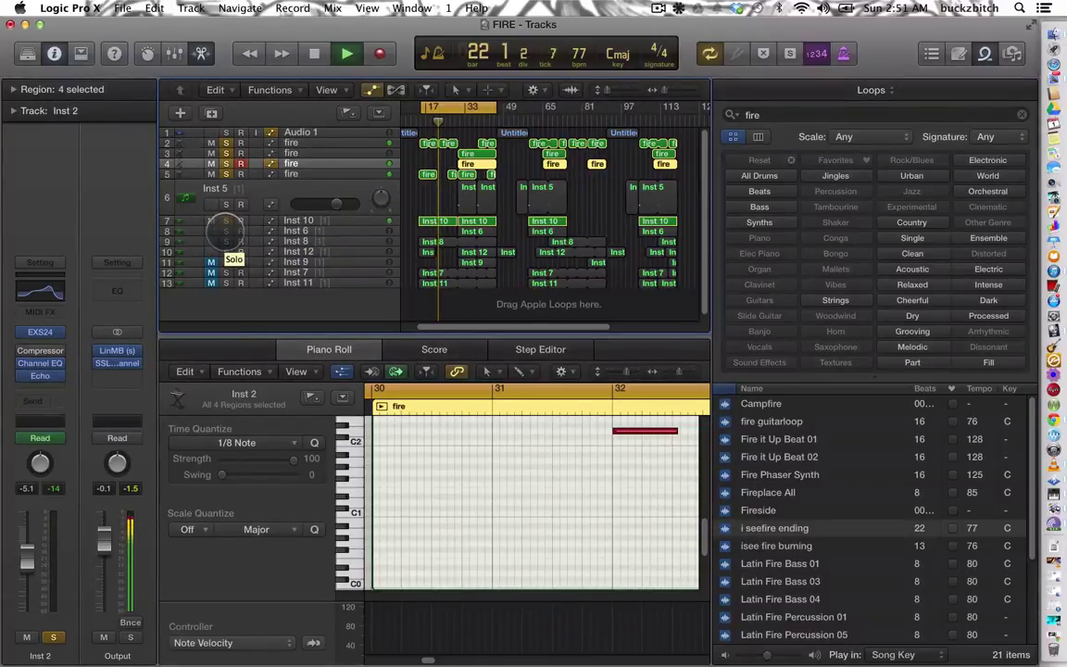
Step: Solo Inst 8, Inst 7 and Inst 11 in turn, toggling solo across several tracks
click(225, 240)
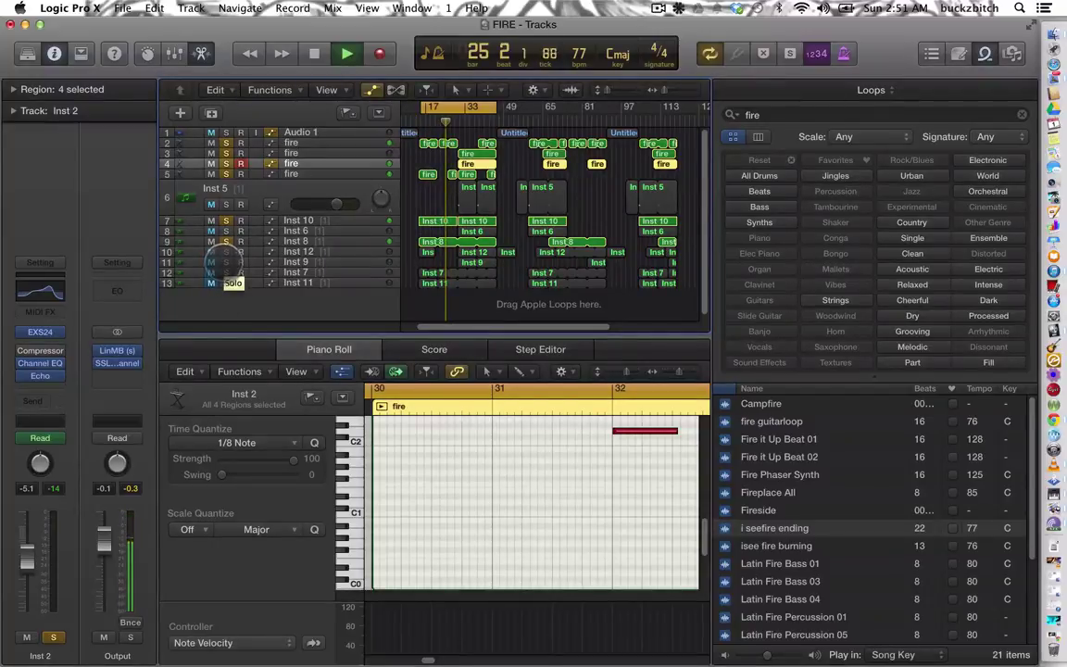
click(225, 272)
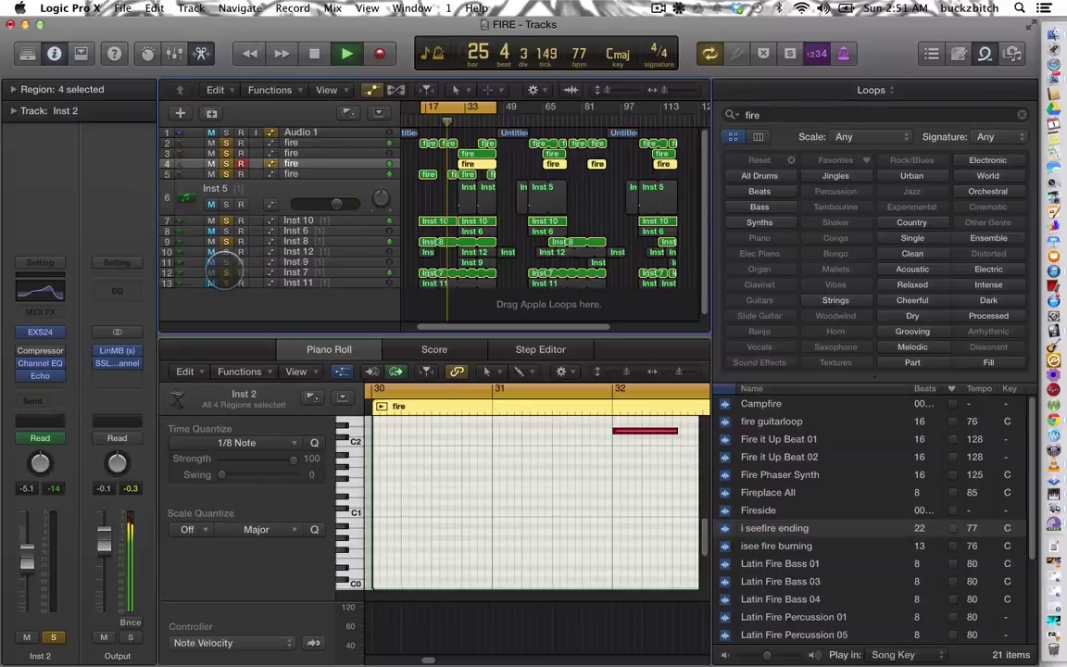
click(225, 272)
click(225, 283)
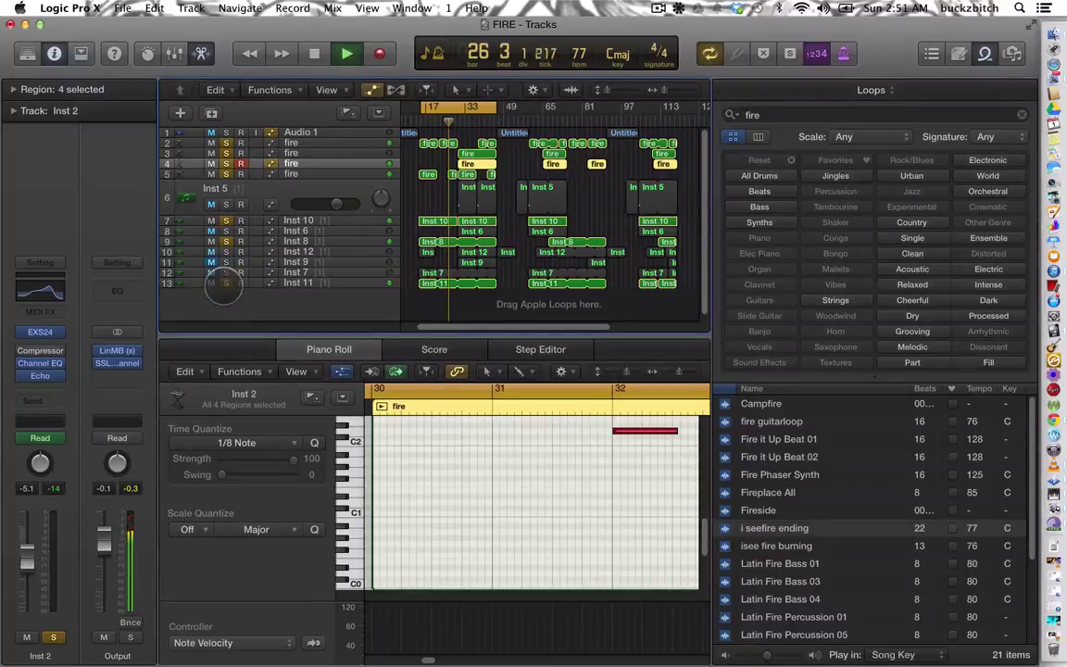
click(225, 282)
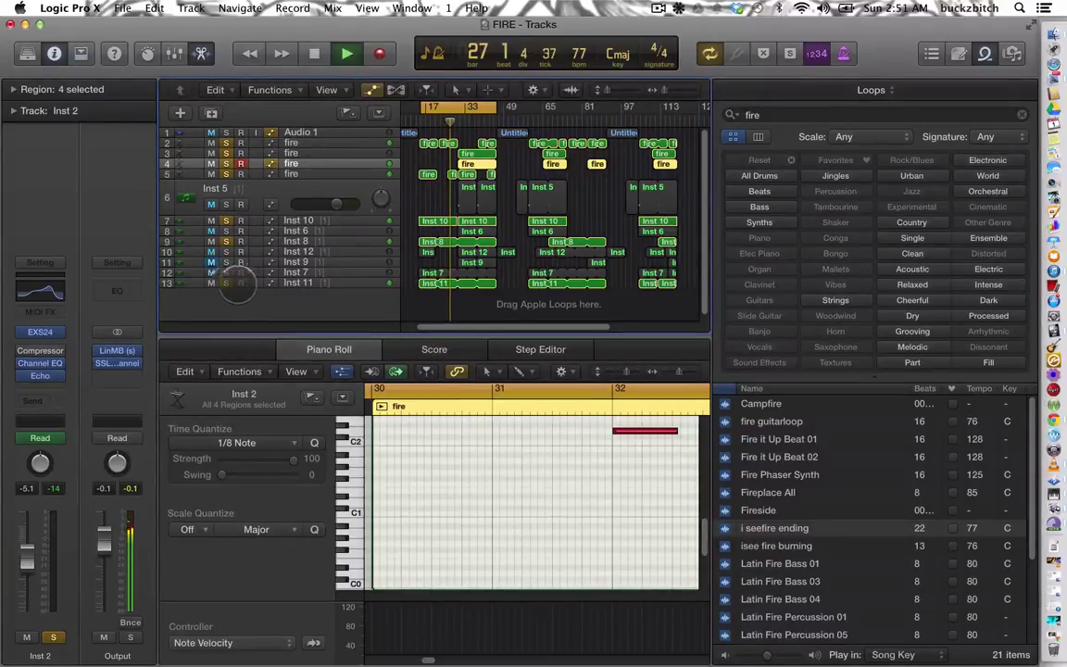
drag(236, 288, 305, 287)
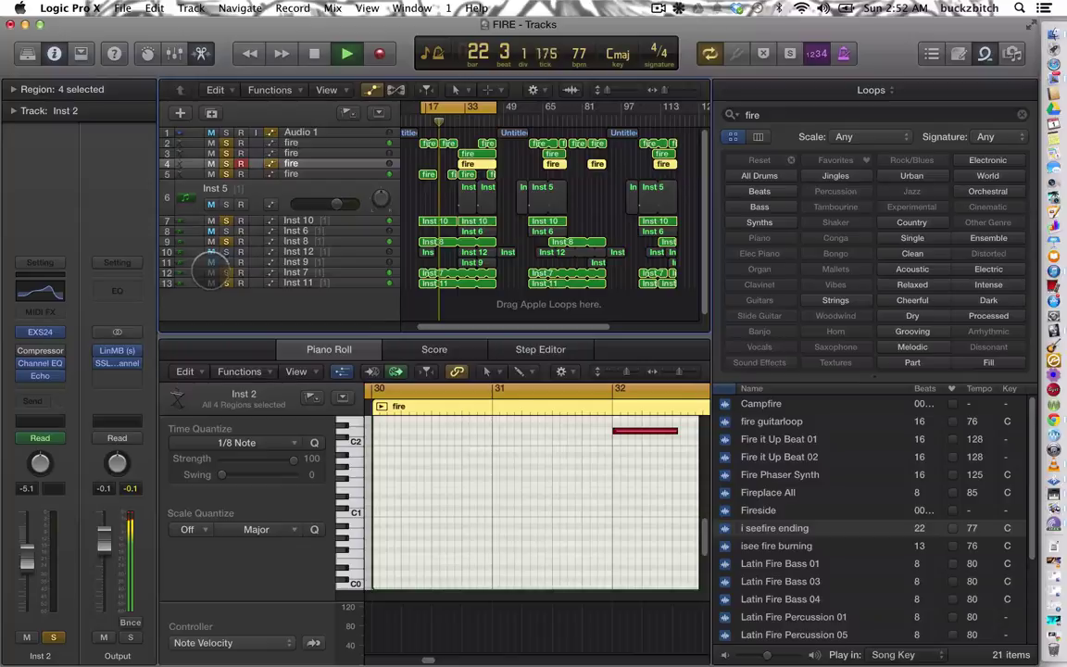
Step: Toggle the Inst 9 and Inst 2 mutes repeatedly while the beat plays
click(212, 263)
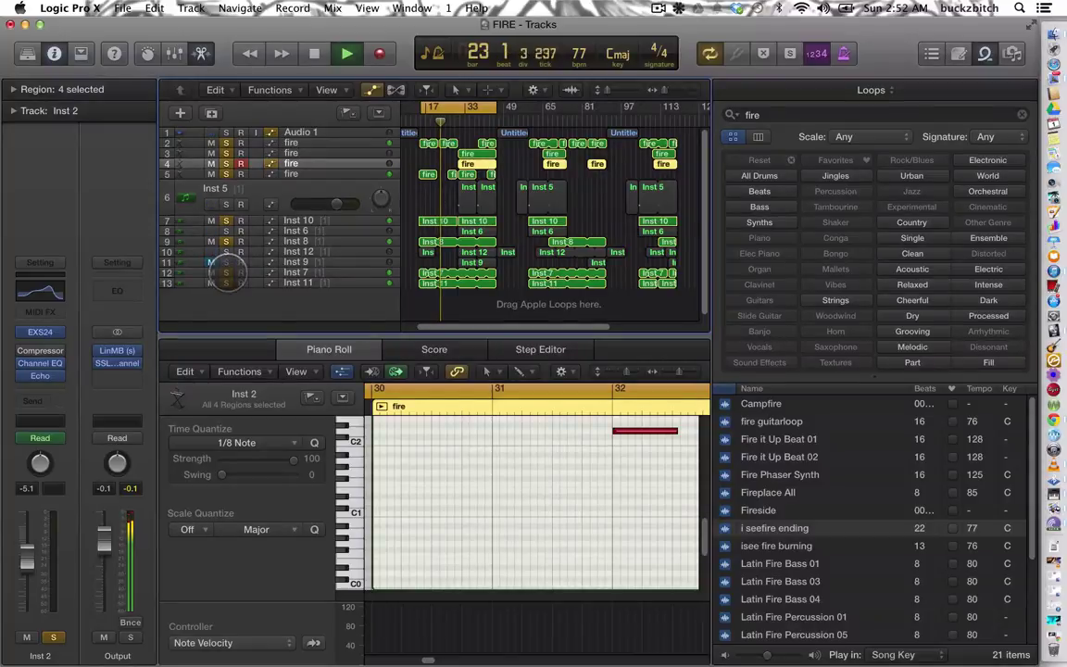
ctrl+click(226, 269)
ctrl+alt+click(227, 271)
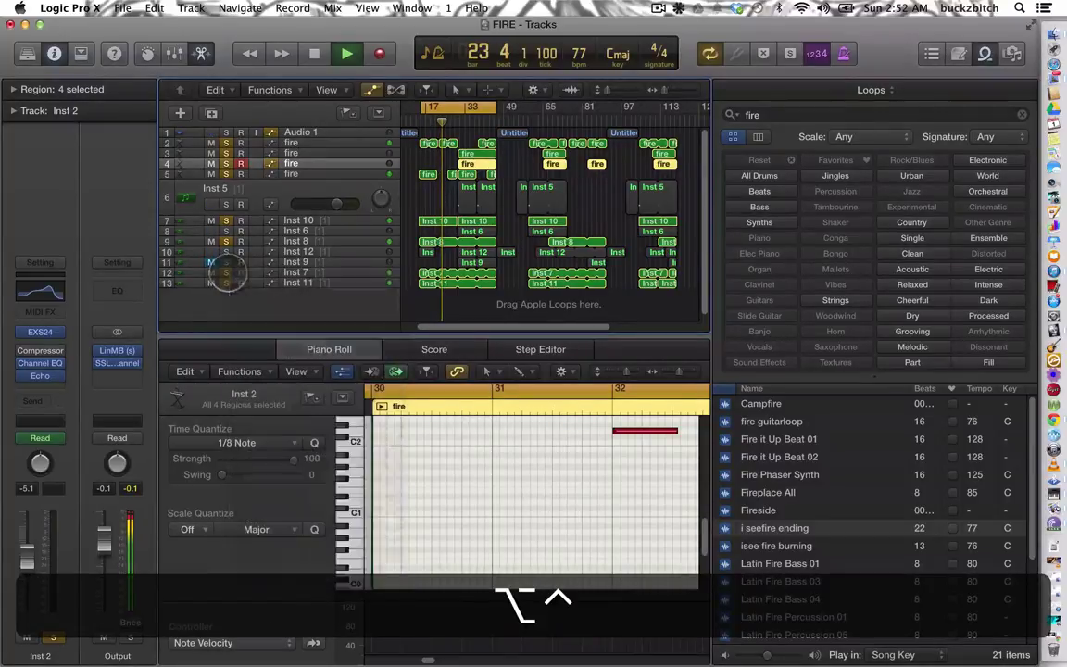
alt+super+click(212, 263)
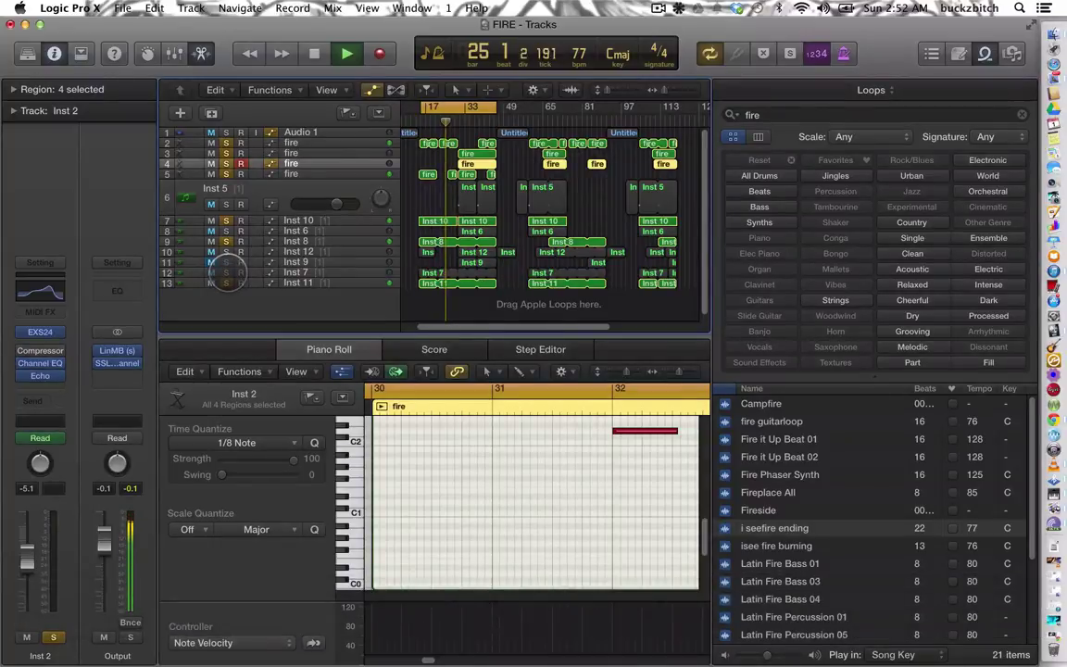
alt+click(213, 264)
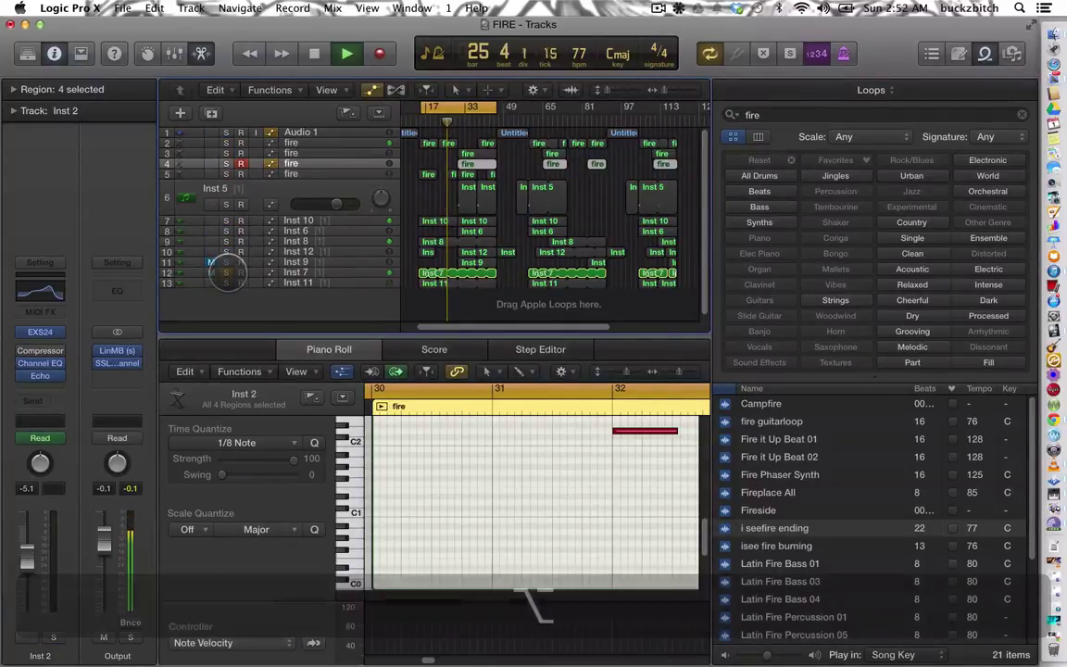
click(212, 263)
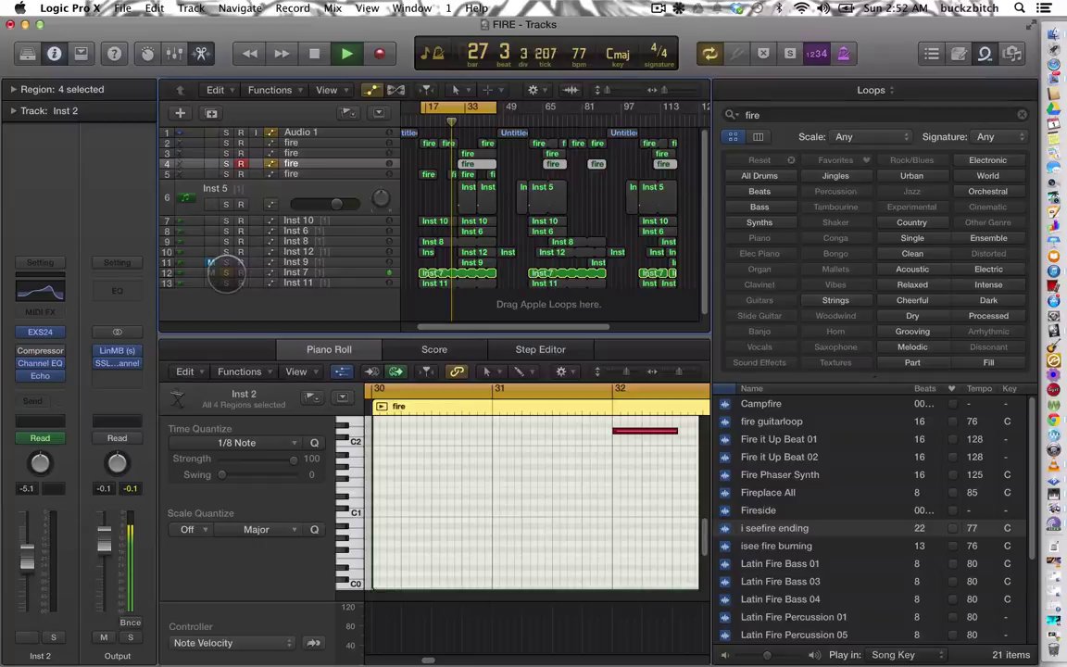
click(212, 264)
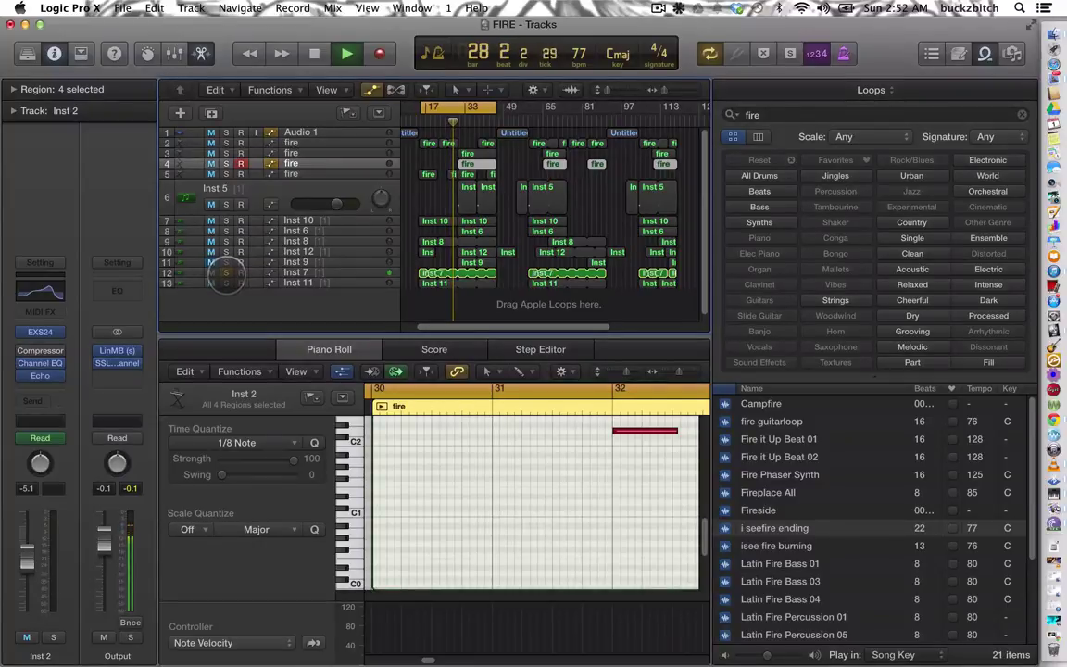
click(213, 264)
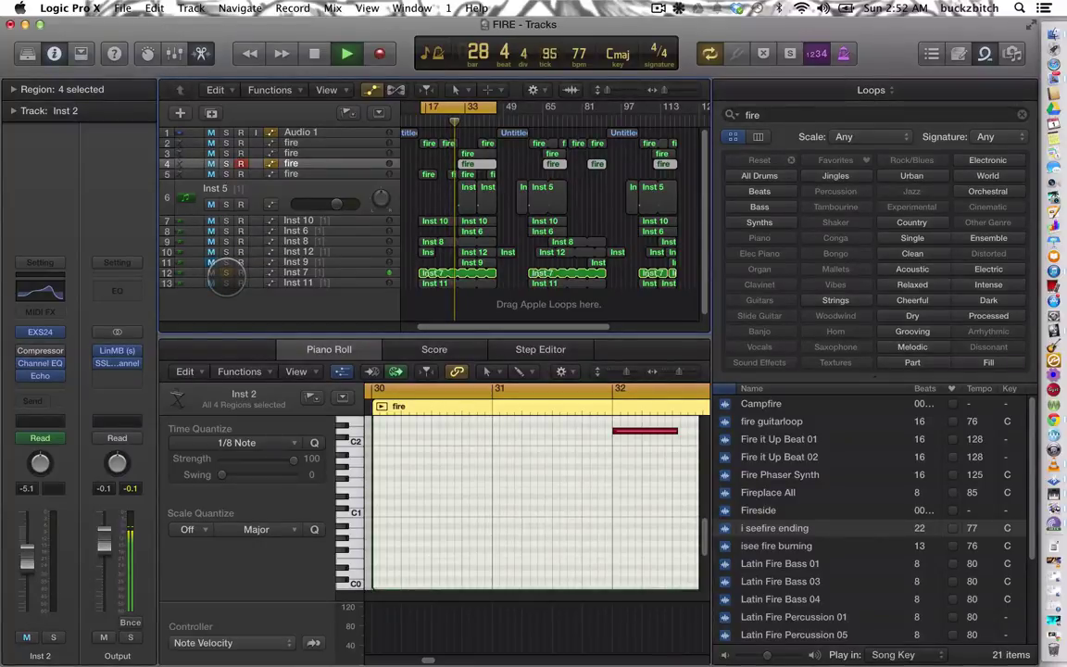
click(212, 263)
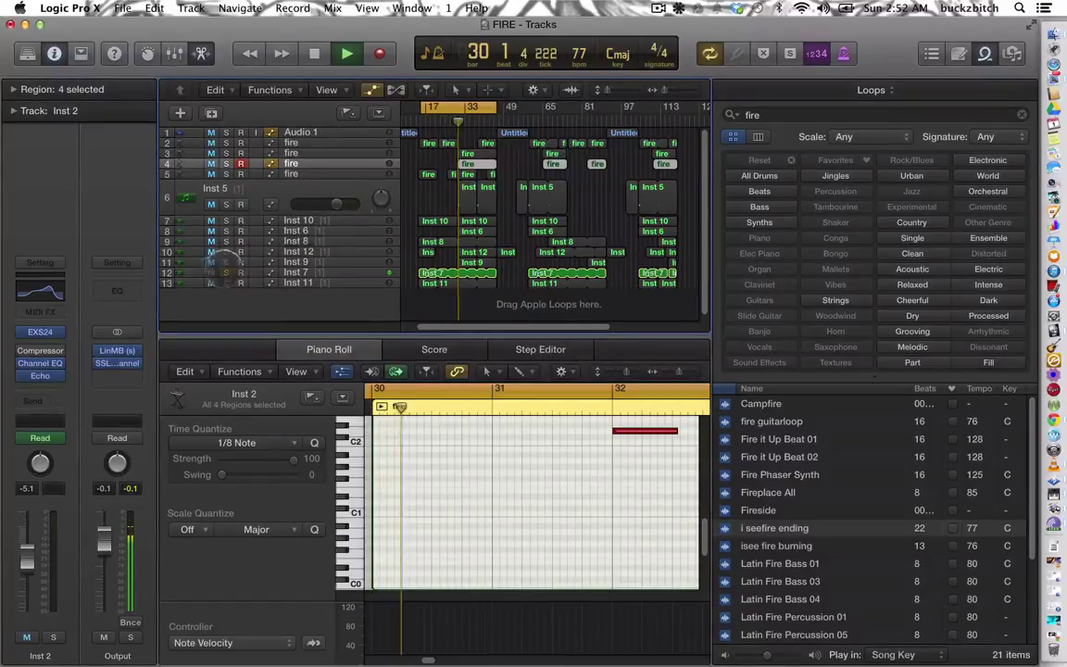
click(213, 264)
Step: Stop playback, solo Inst 7, and open its 35-note bass region for editing
key(space)
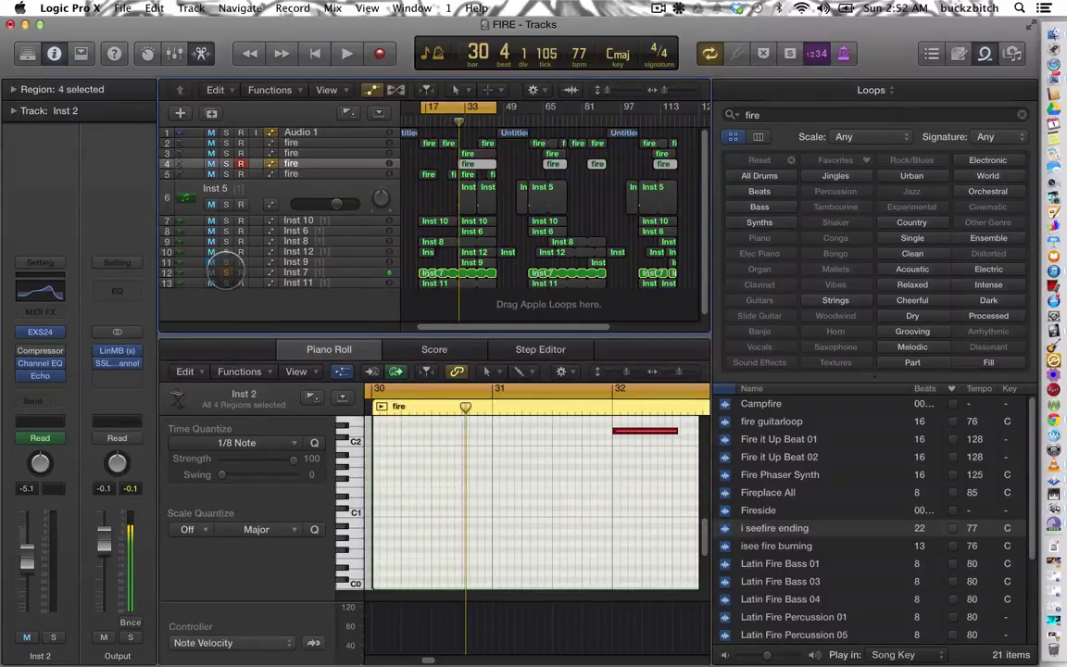
click(224, 268)
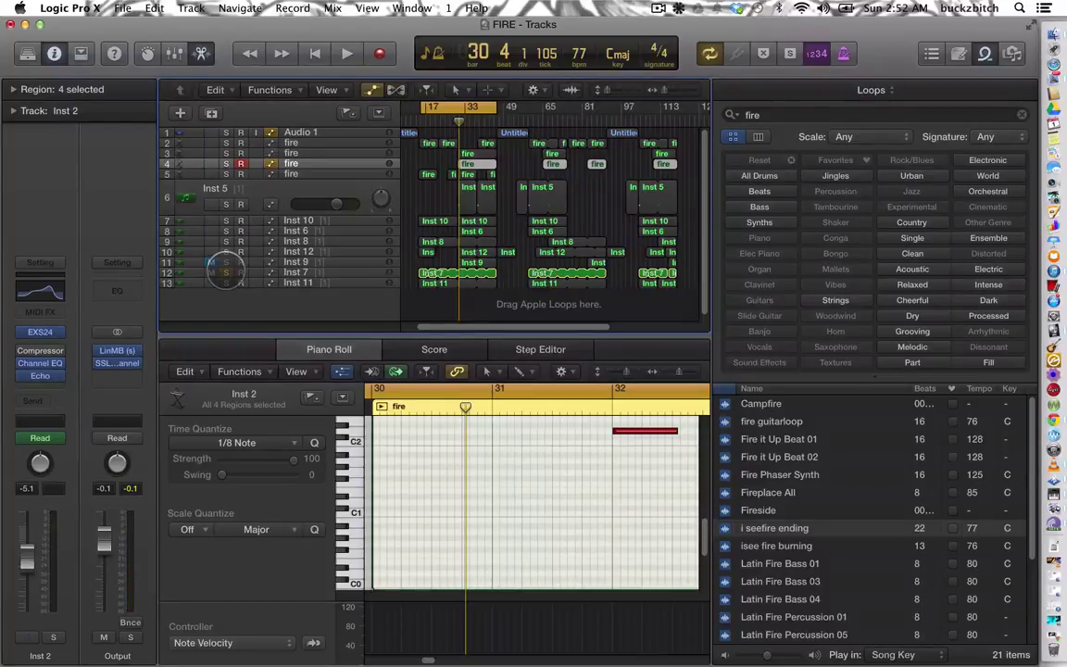
click(219, 274)
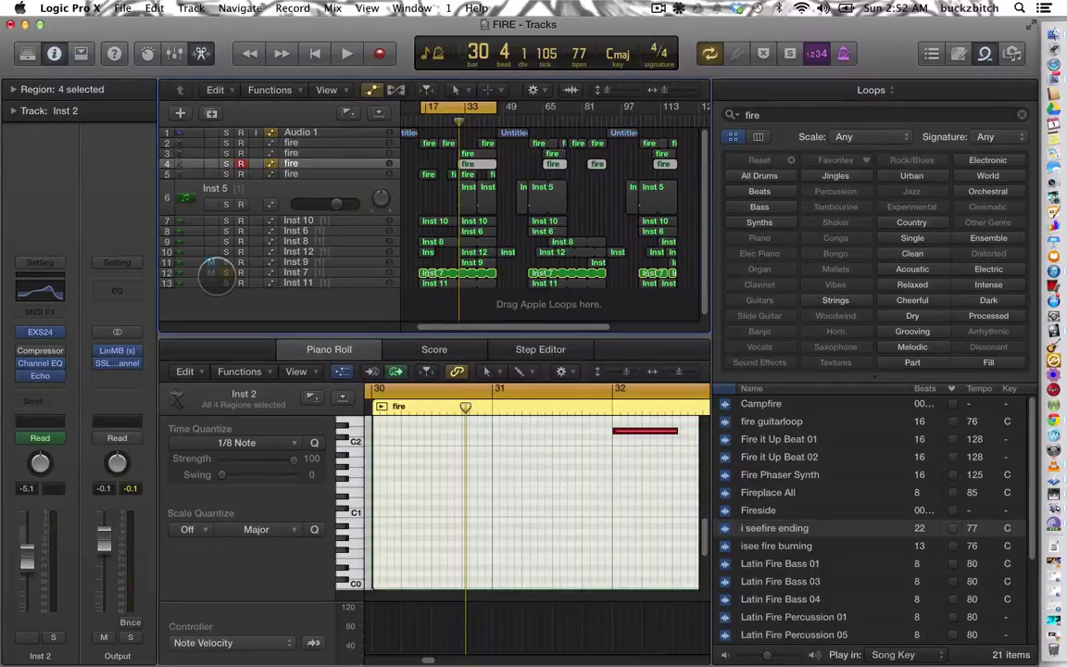
click(212, 265)
mouse_move(278, 222)
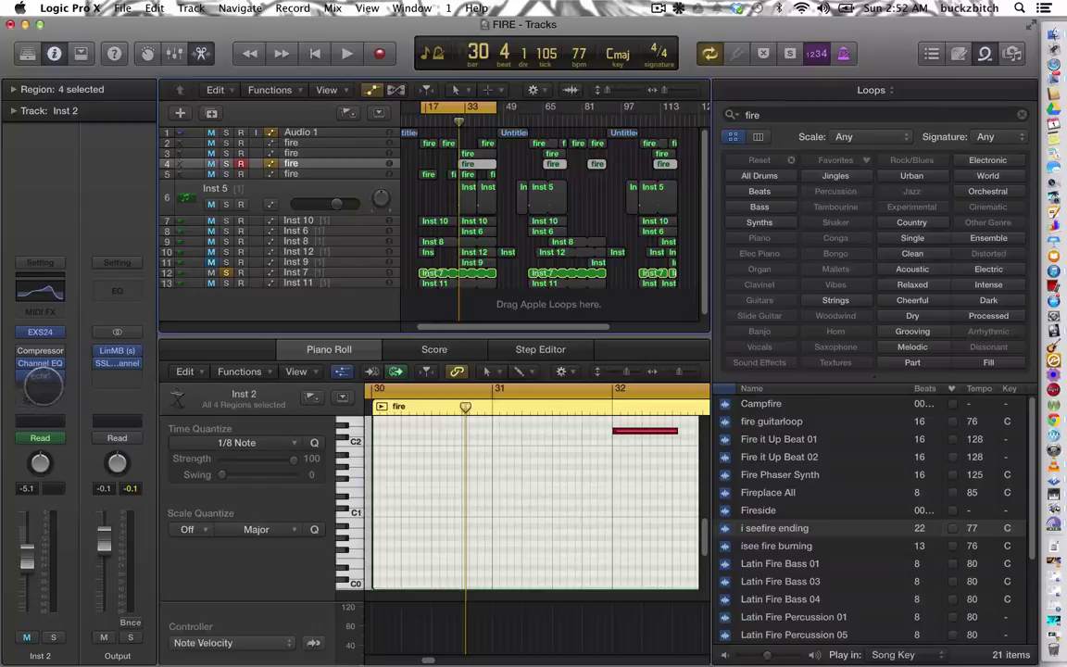
click(298, 271)
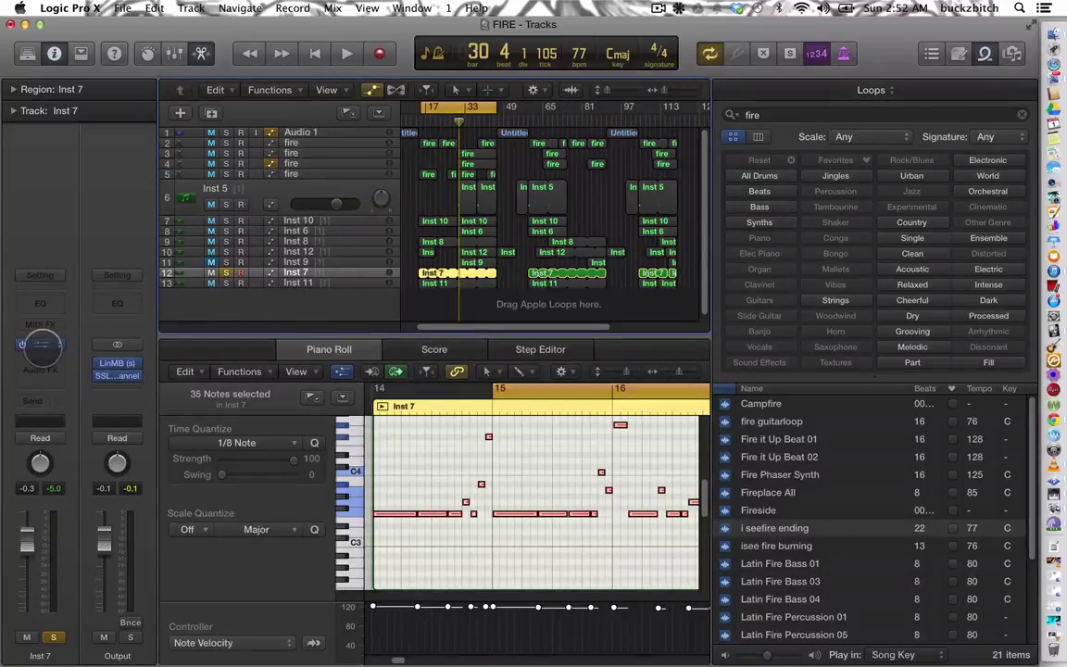
Step: Inspect the 808 Kontakt 5 instrument on Inst 7, then close it
click(39, 345)
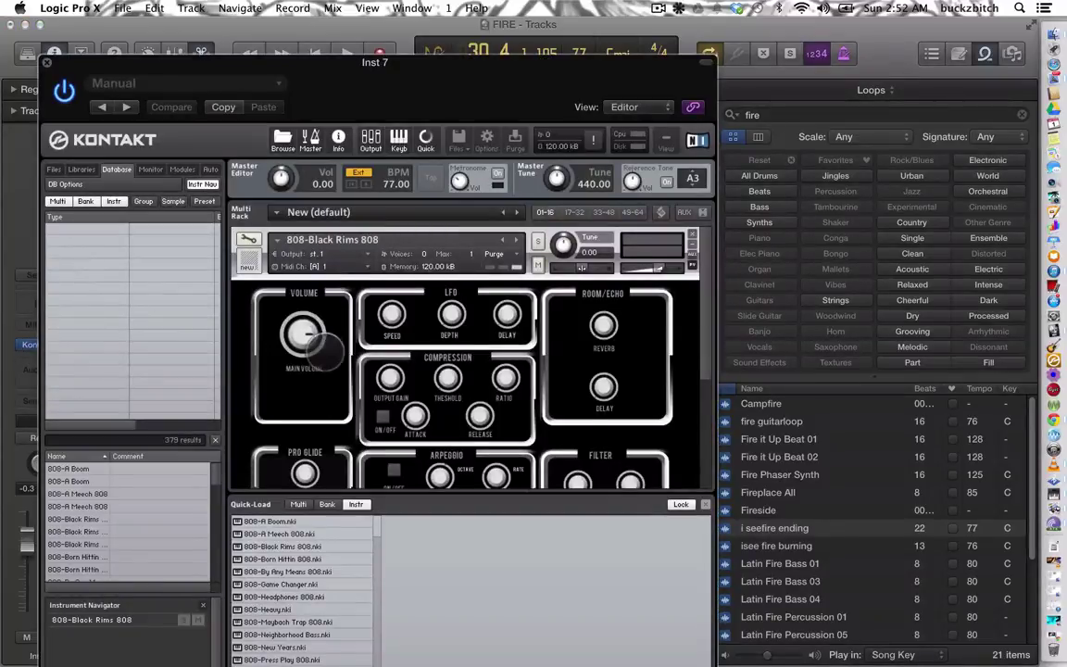
scroll(324, 349, down, 5)
scroll(324, 349, up, 5)
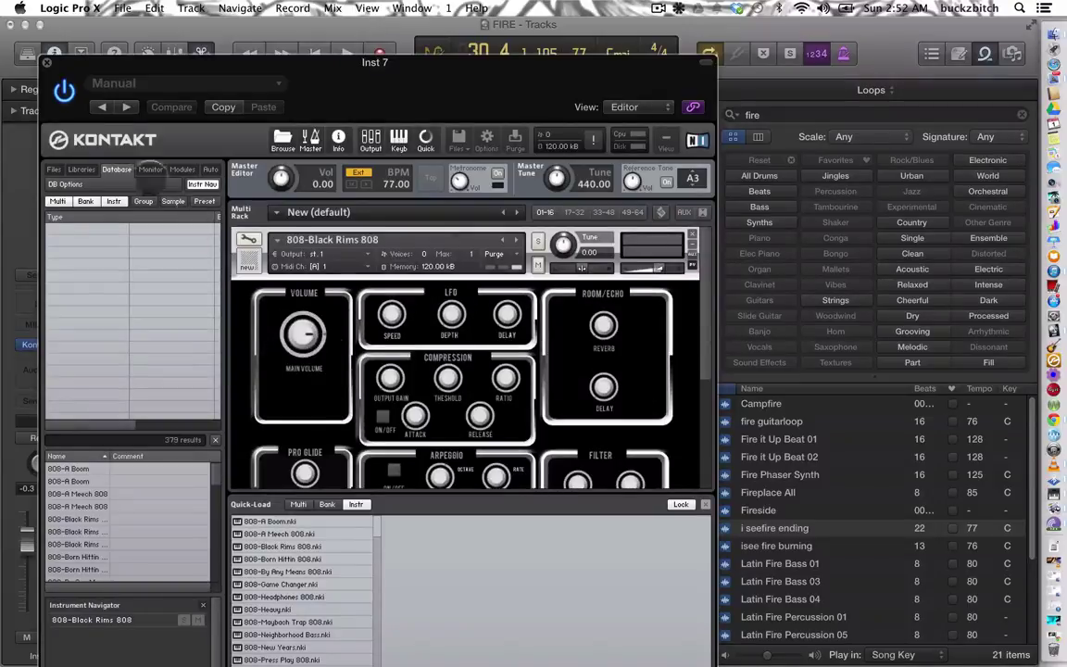
click(50, 64)
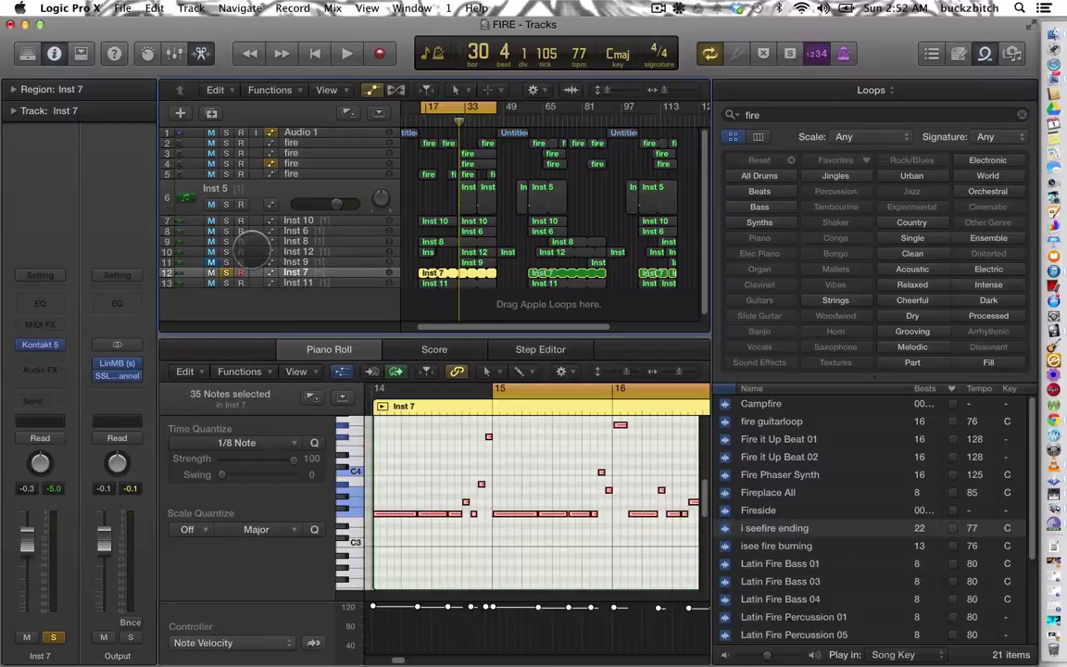
Step: Unsolo Inst 7, mute Inst 9 and Inst 7, and open Inst 11's 59-note region
click(226, 272)
drag(211, 273, 212, 262)
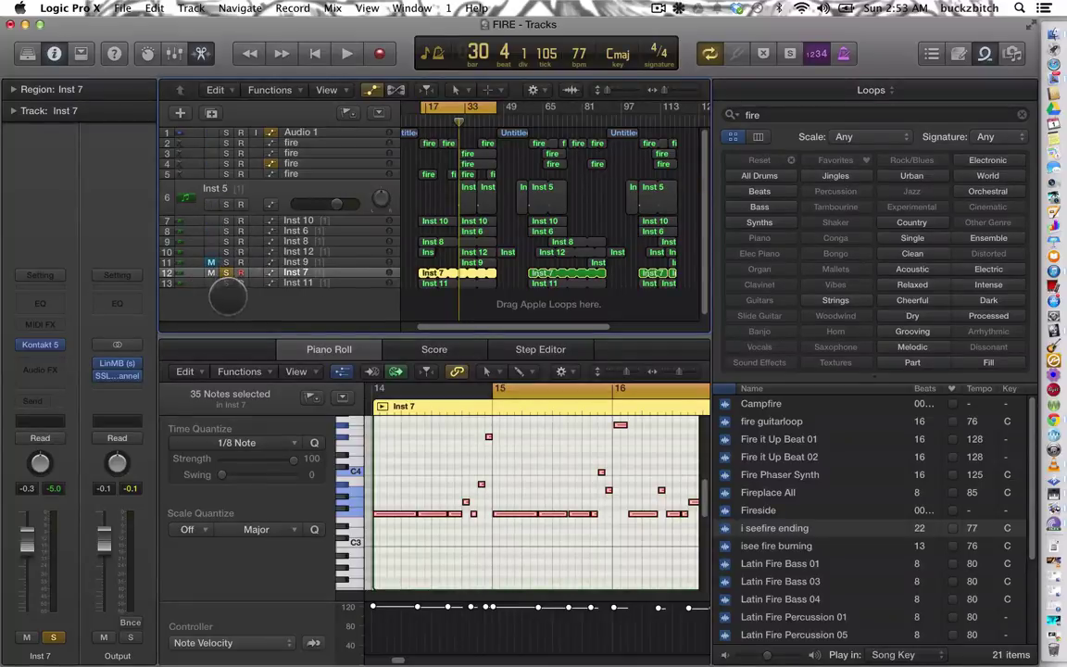
click(347, 282)
key(ctrl+m)
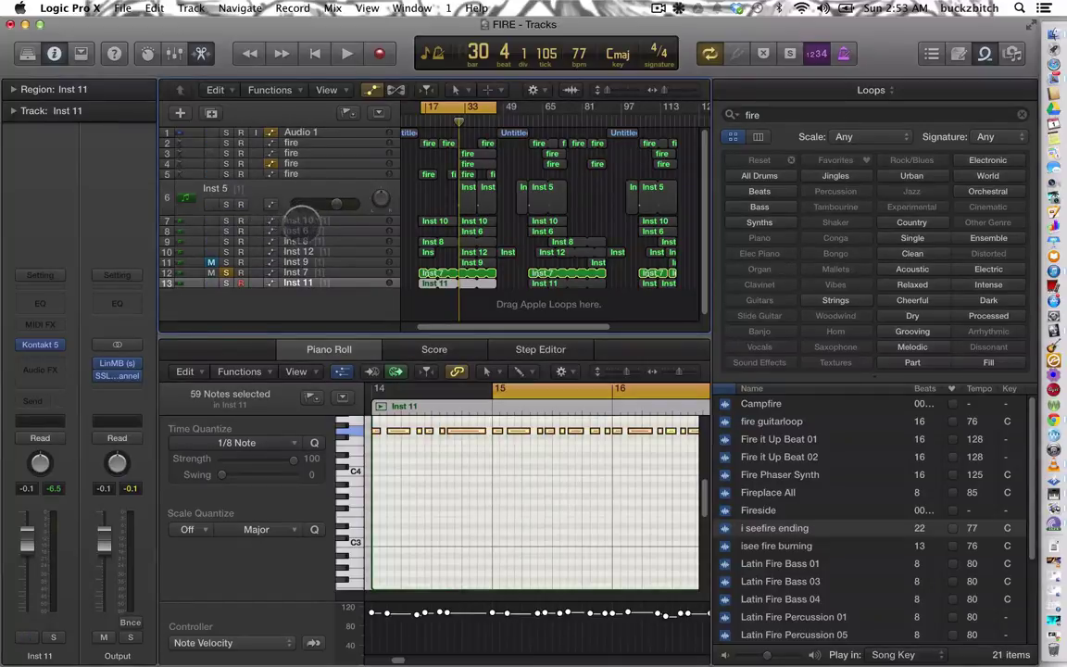
Step: Select and record-arm Inst 6 (track 8) to show its short region in the Piano Roll
click(303, 231)
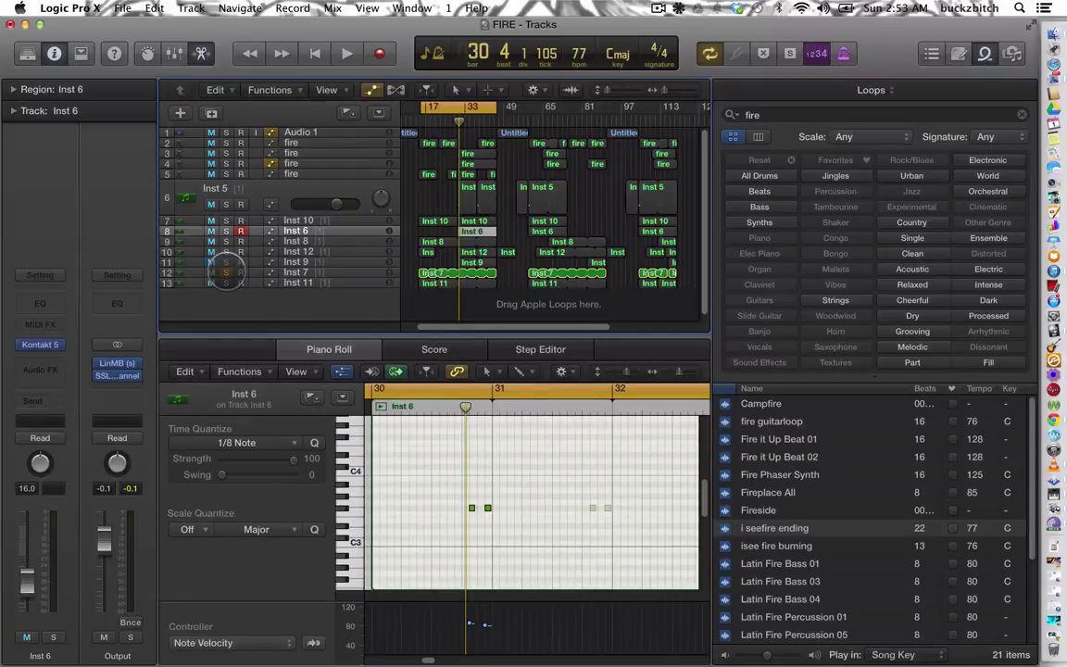
Step: Turn off Inst 7 solo, mute Inst 9, and stretch the cycle from bar 1 to about bar 40
click(225, 272)
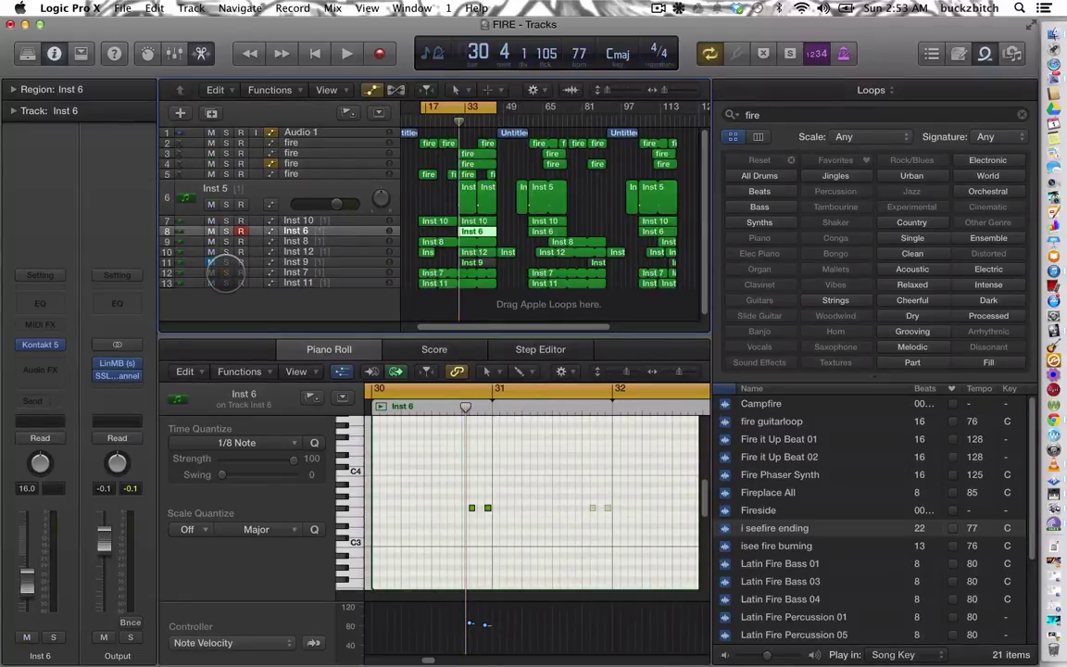
click(211, 263)
key(space)
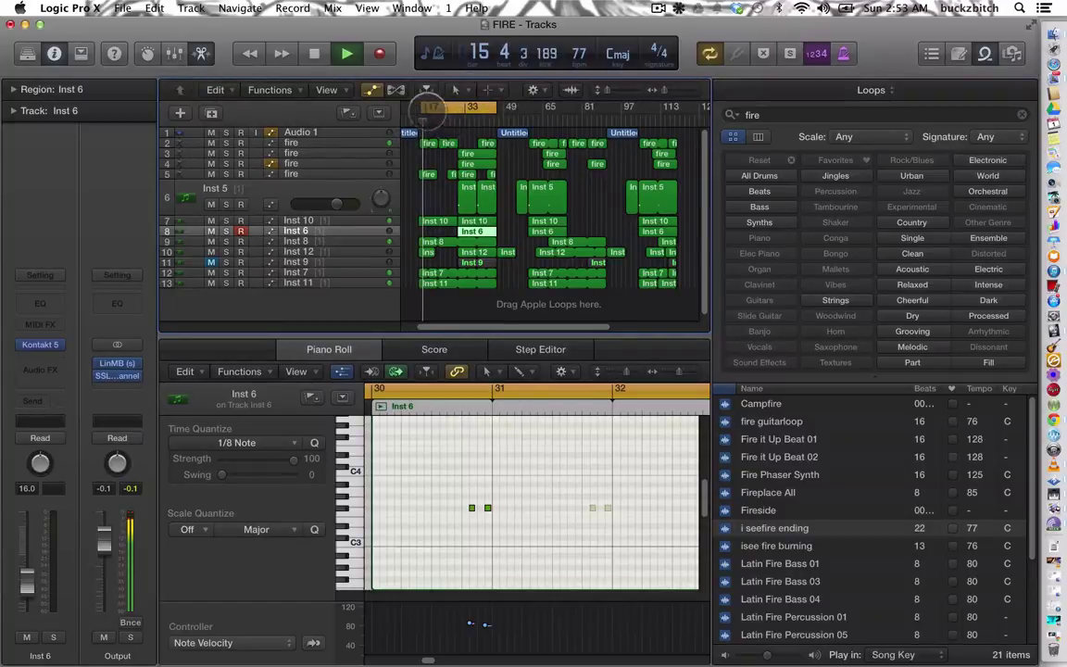
drag(418, 103, 410, 105)
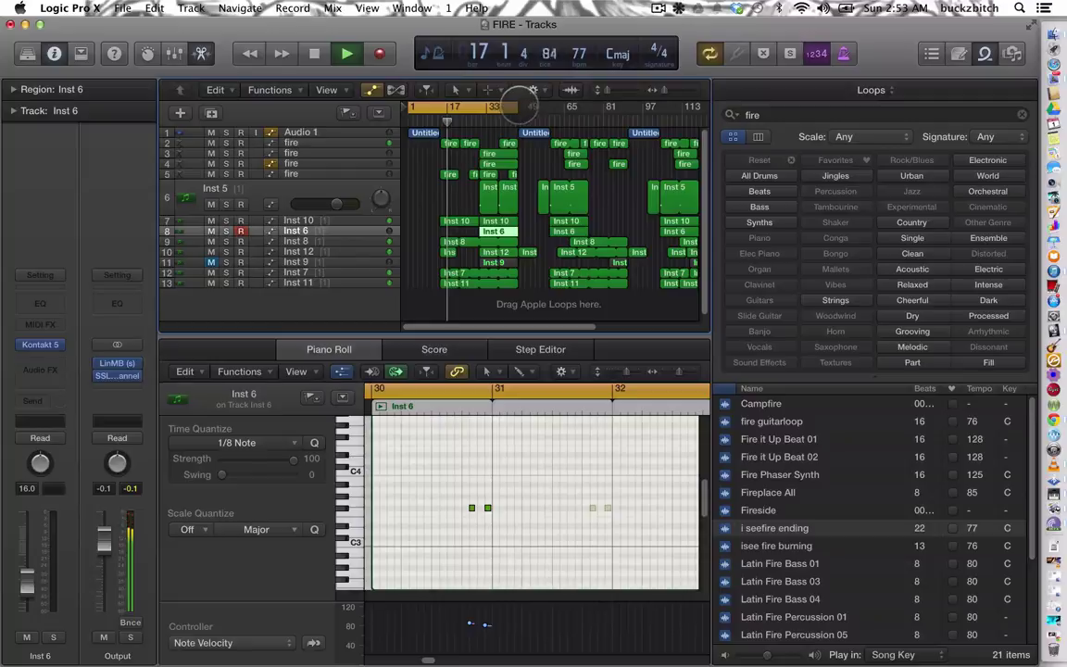
drag(505, 107, 534, 108)
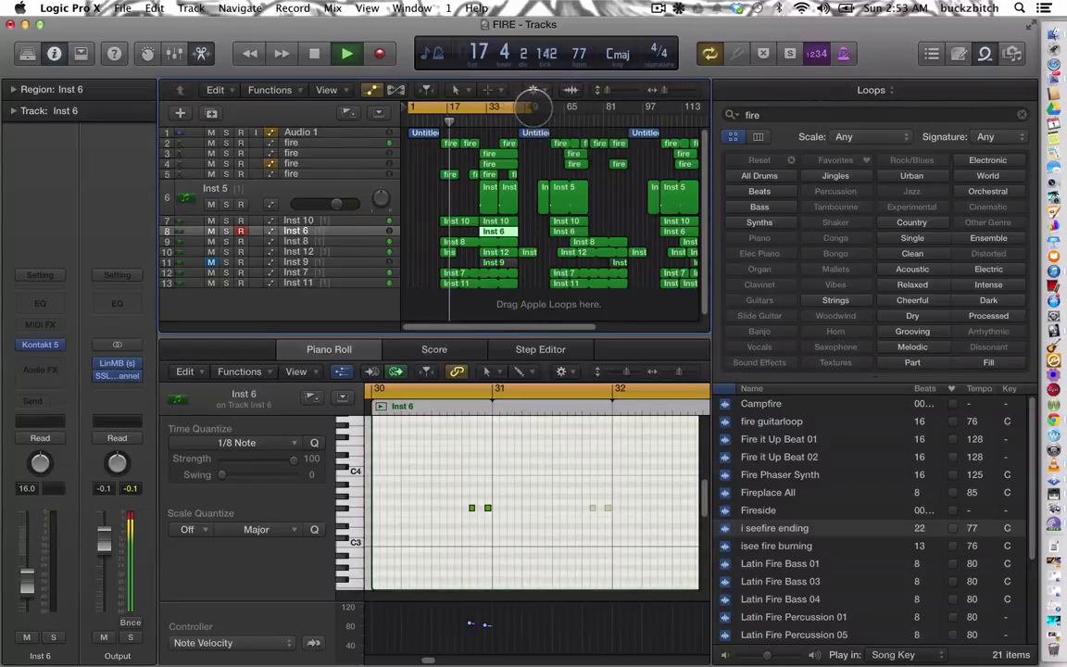
Step: Stop, return to bar 1, and play the whole beat from the start
key(space)
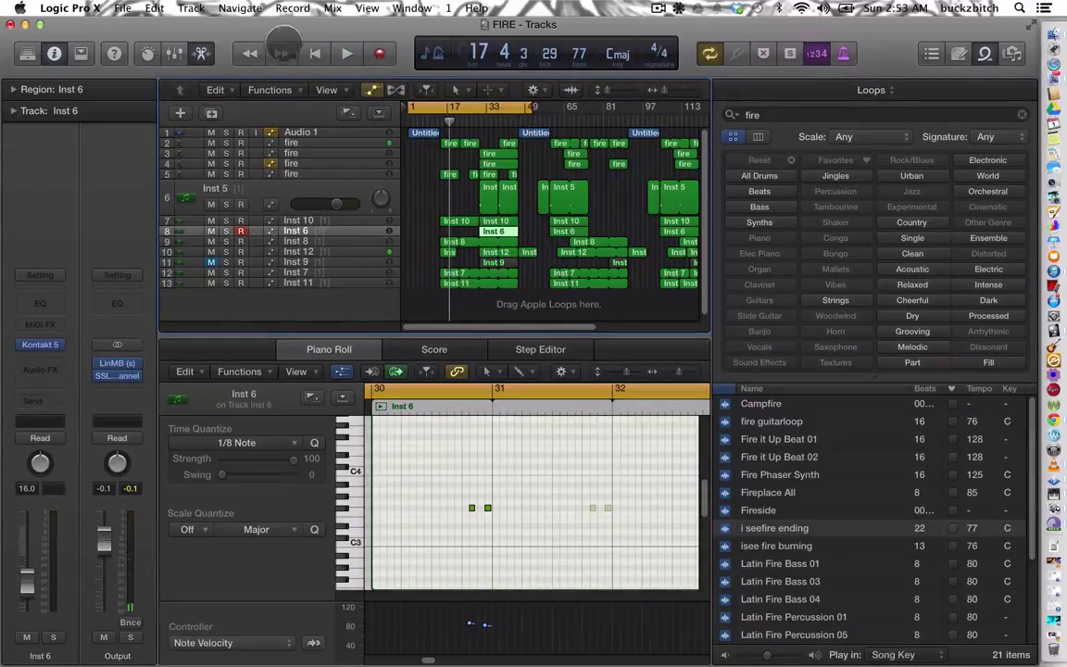
click(315, 53)
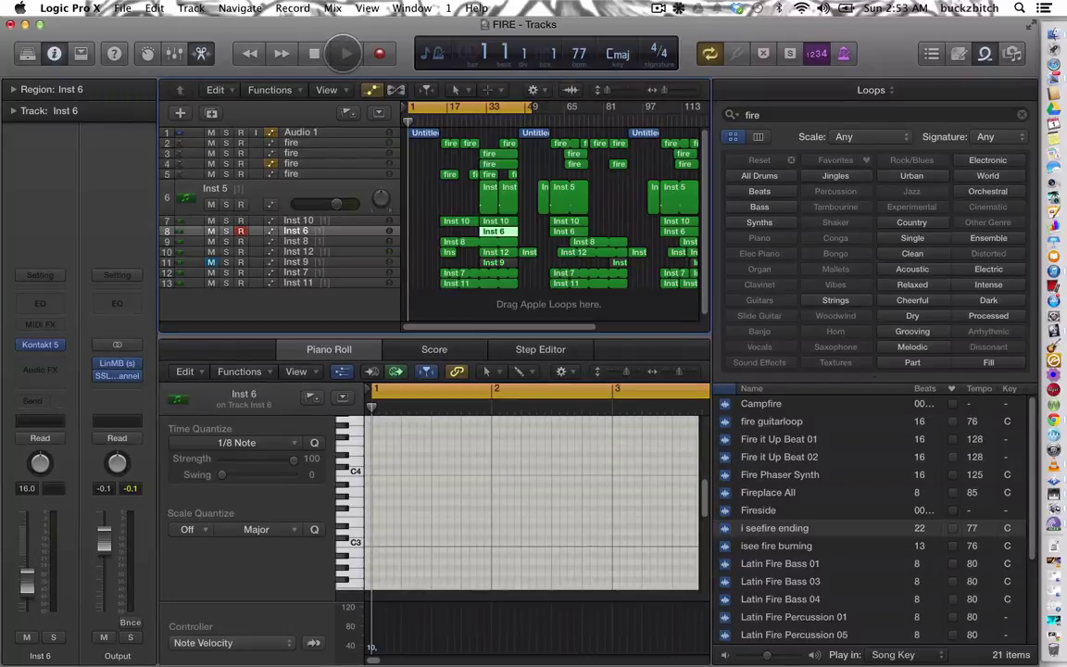
click(345, 53)
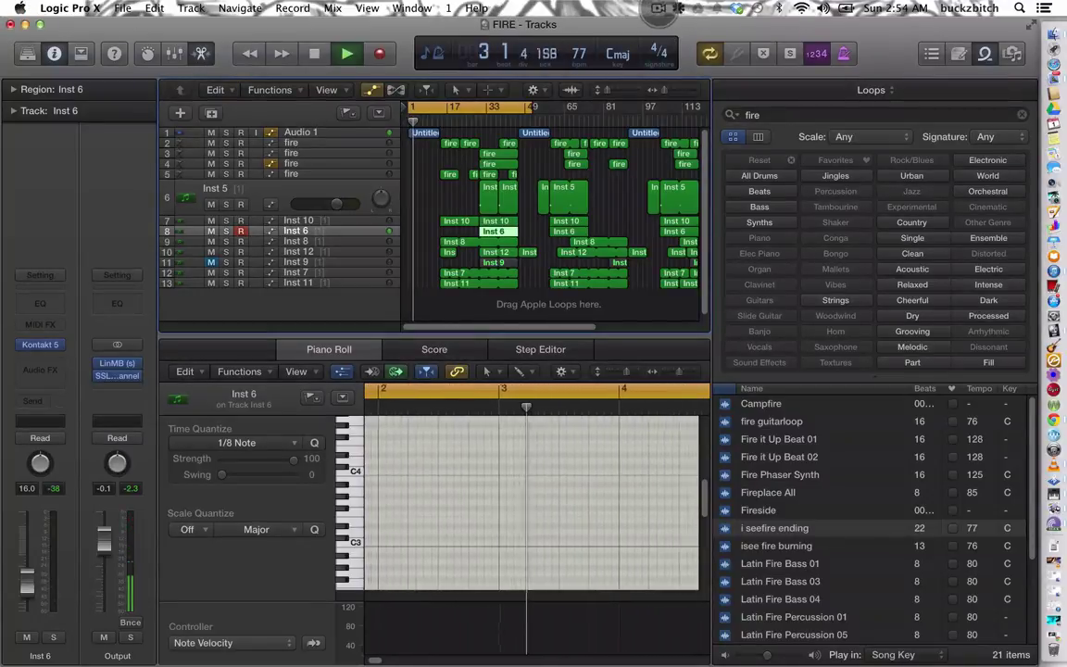
Step: Hide the desktop icons from the ScreenFlow menu while the FIRE beat keeps playing
click(658, 8)
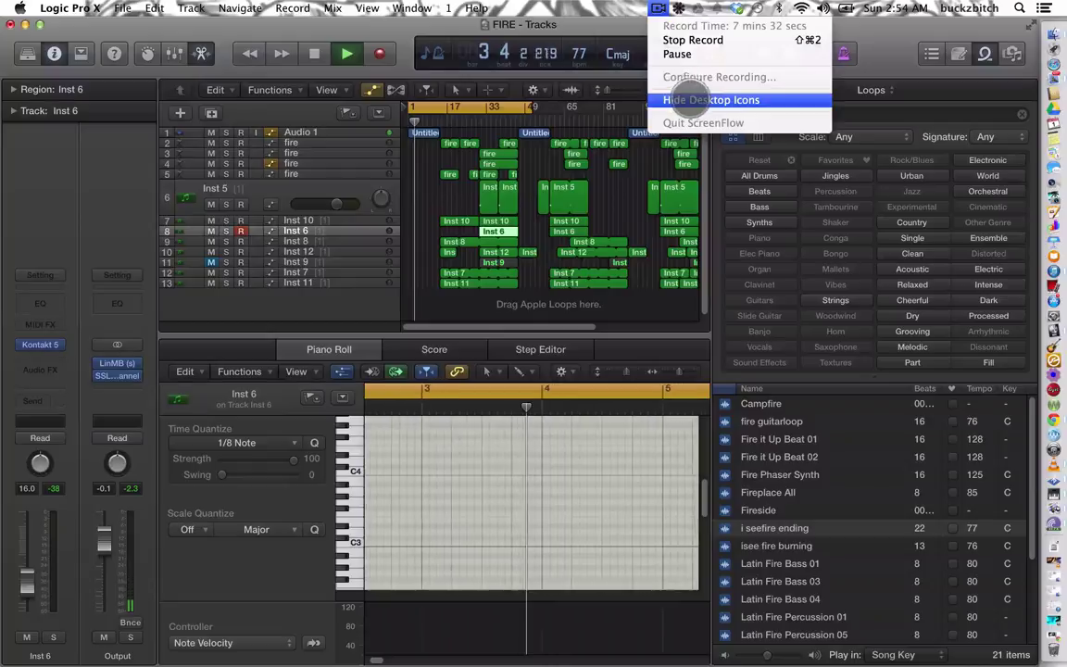
click(690, 99)
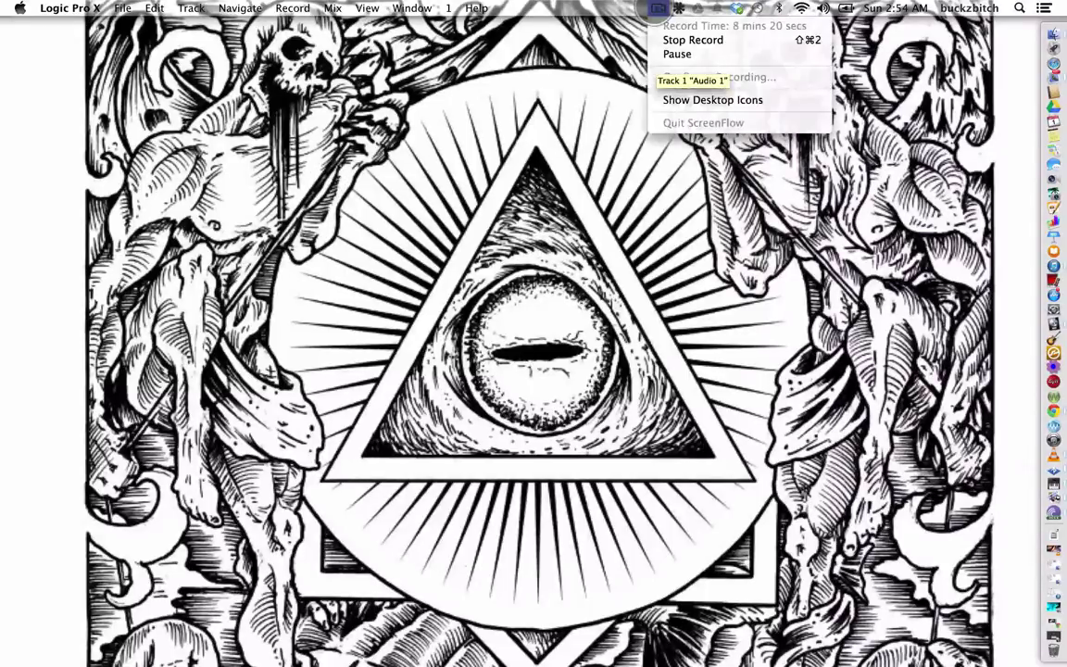
key(Escape)
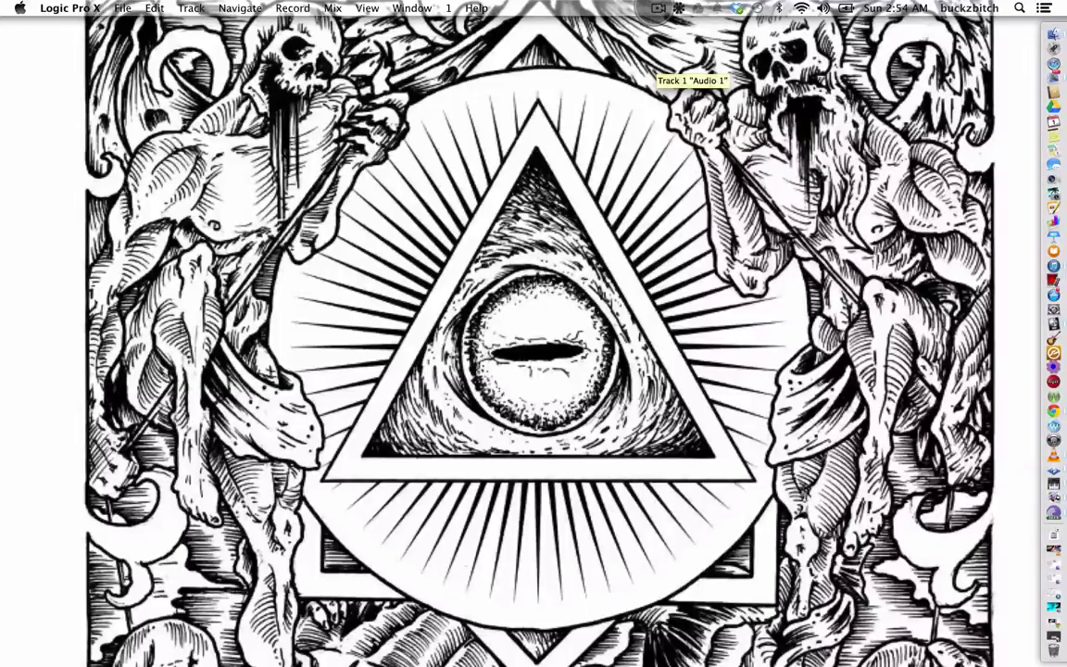
click(657, 8)
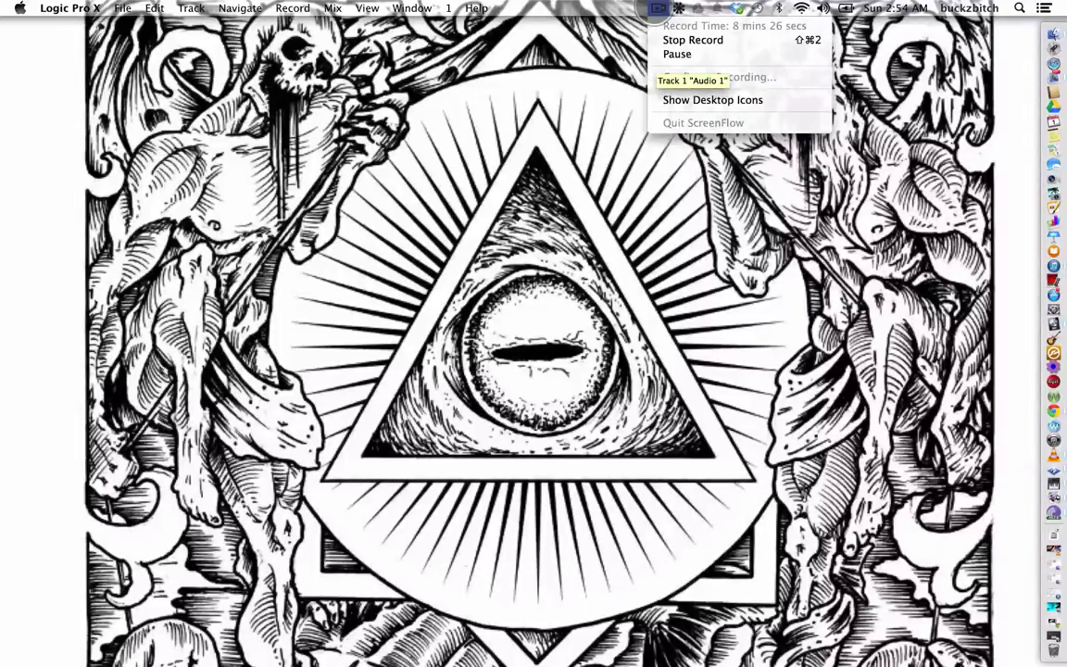